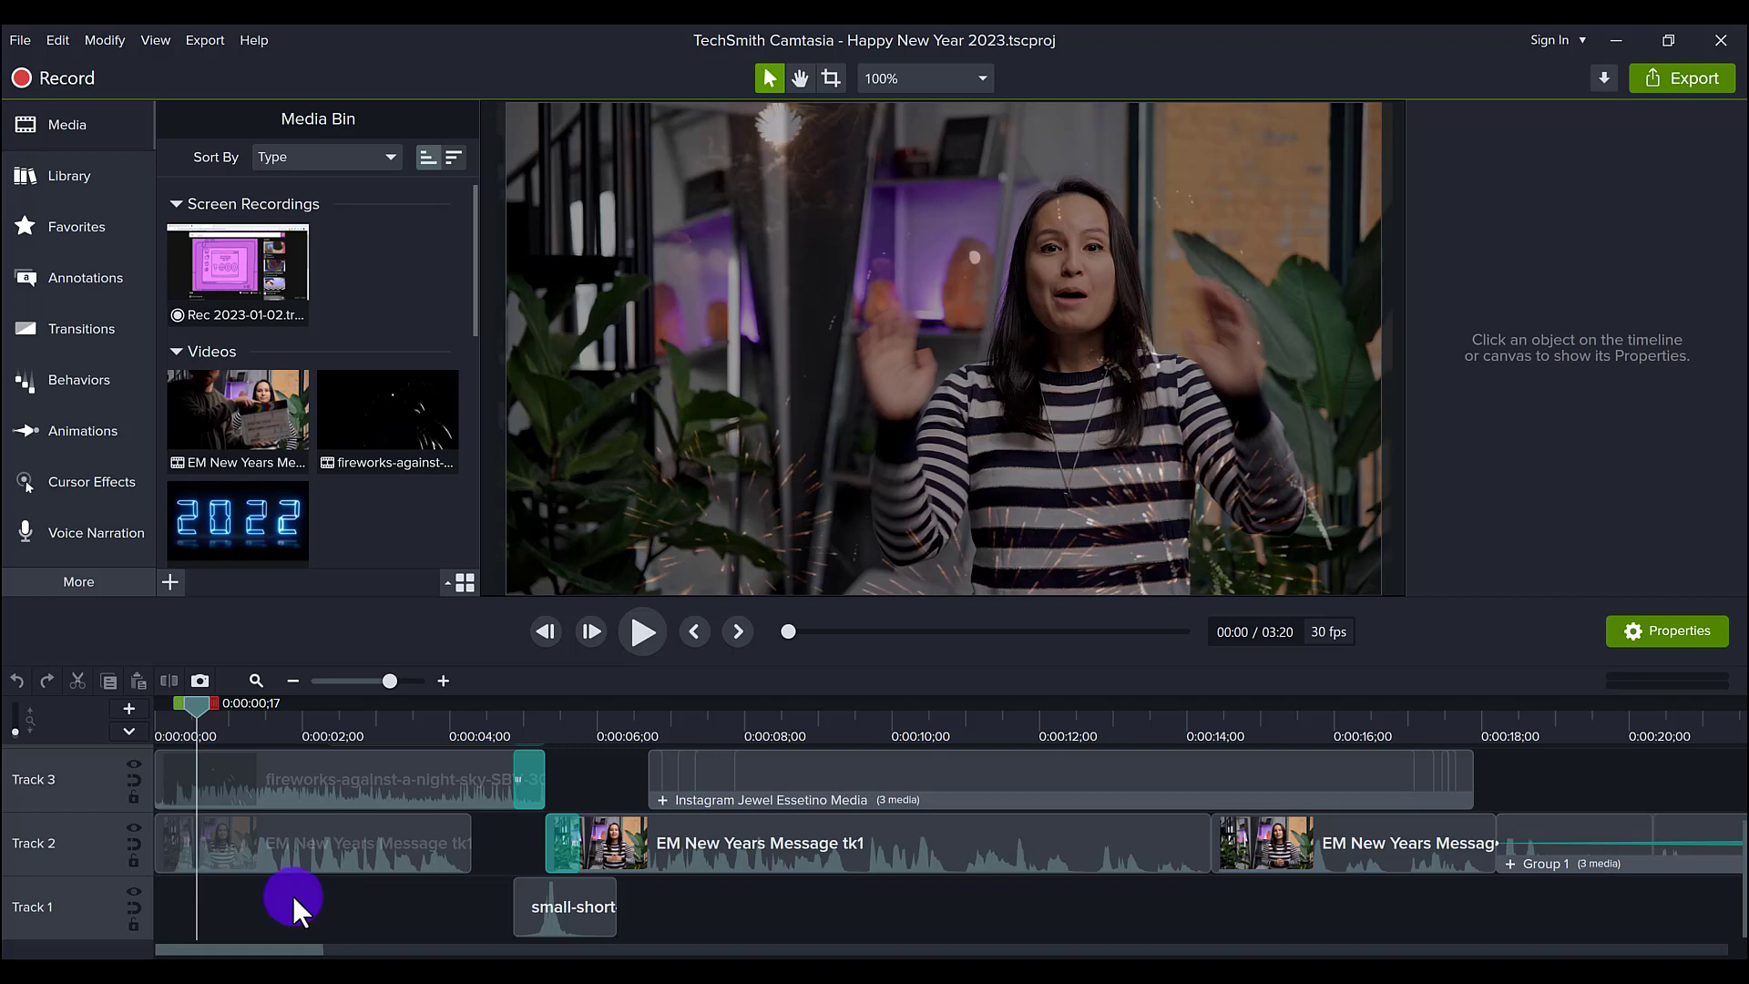
Step: Zoom the timeline in to one-second ruler marks covering about the first 11 seconds
scroll(293, 895, "up", 2)
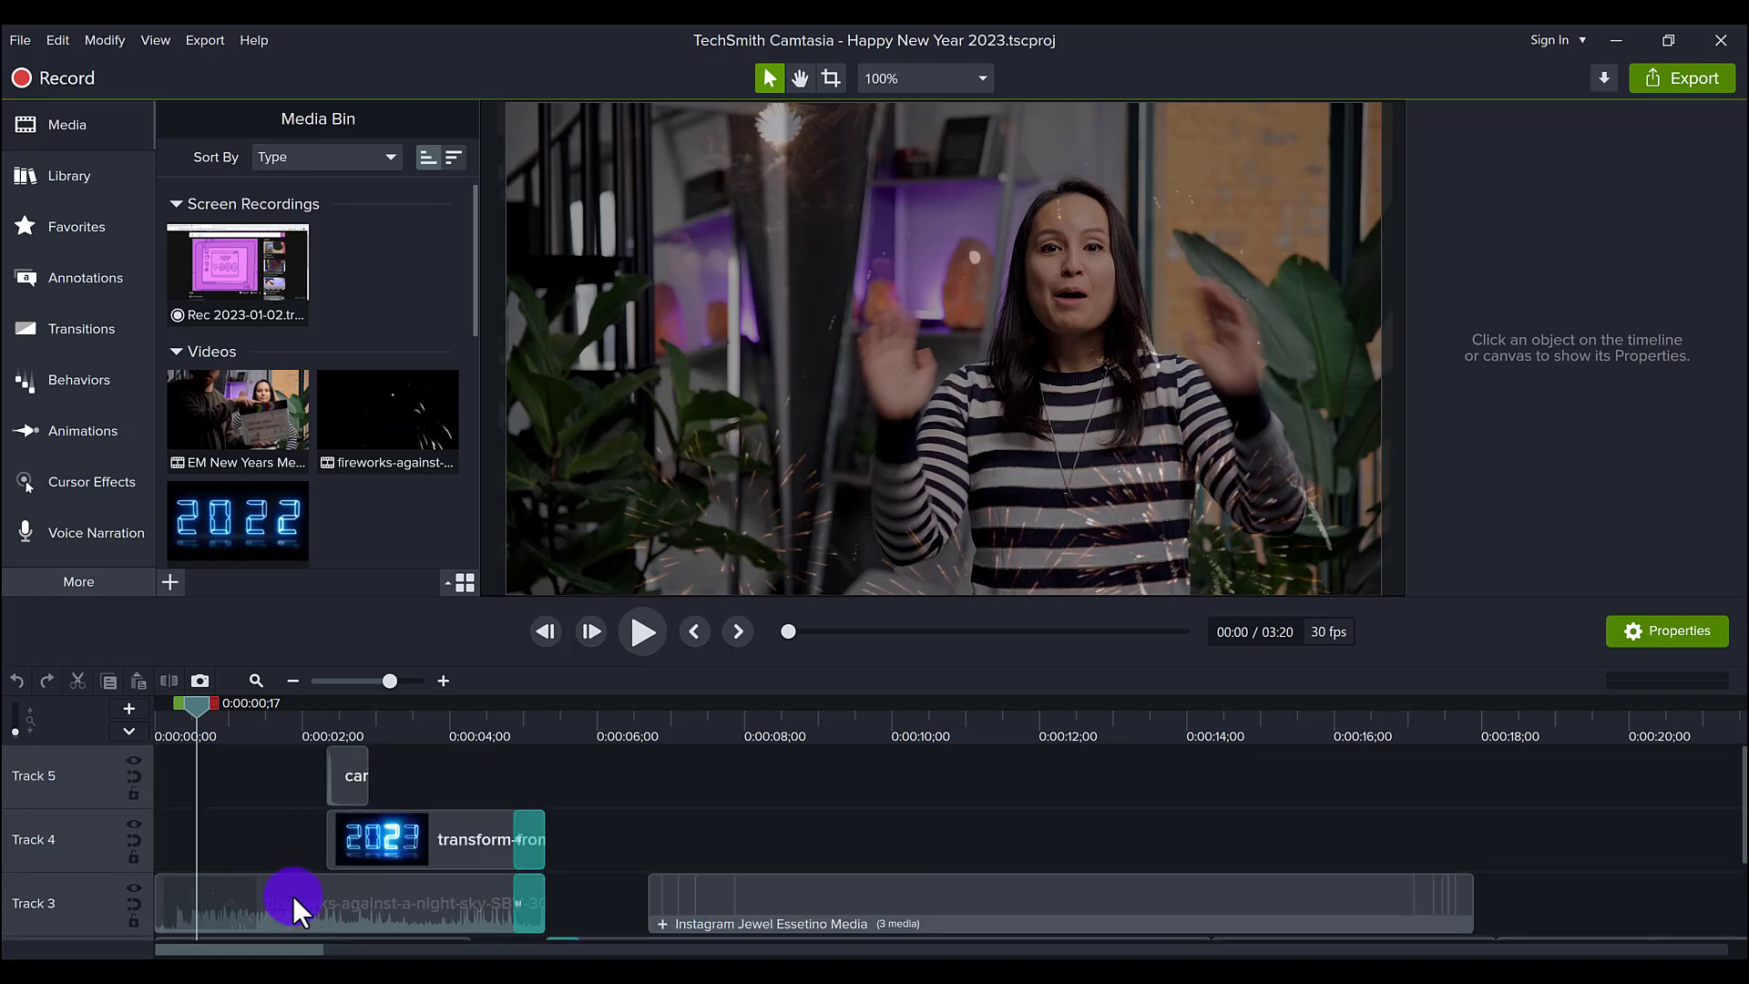
scroll(292, 895, "down", 2)
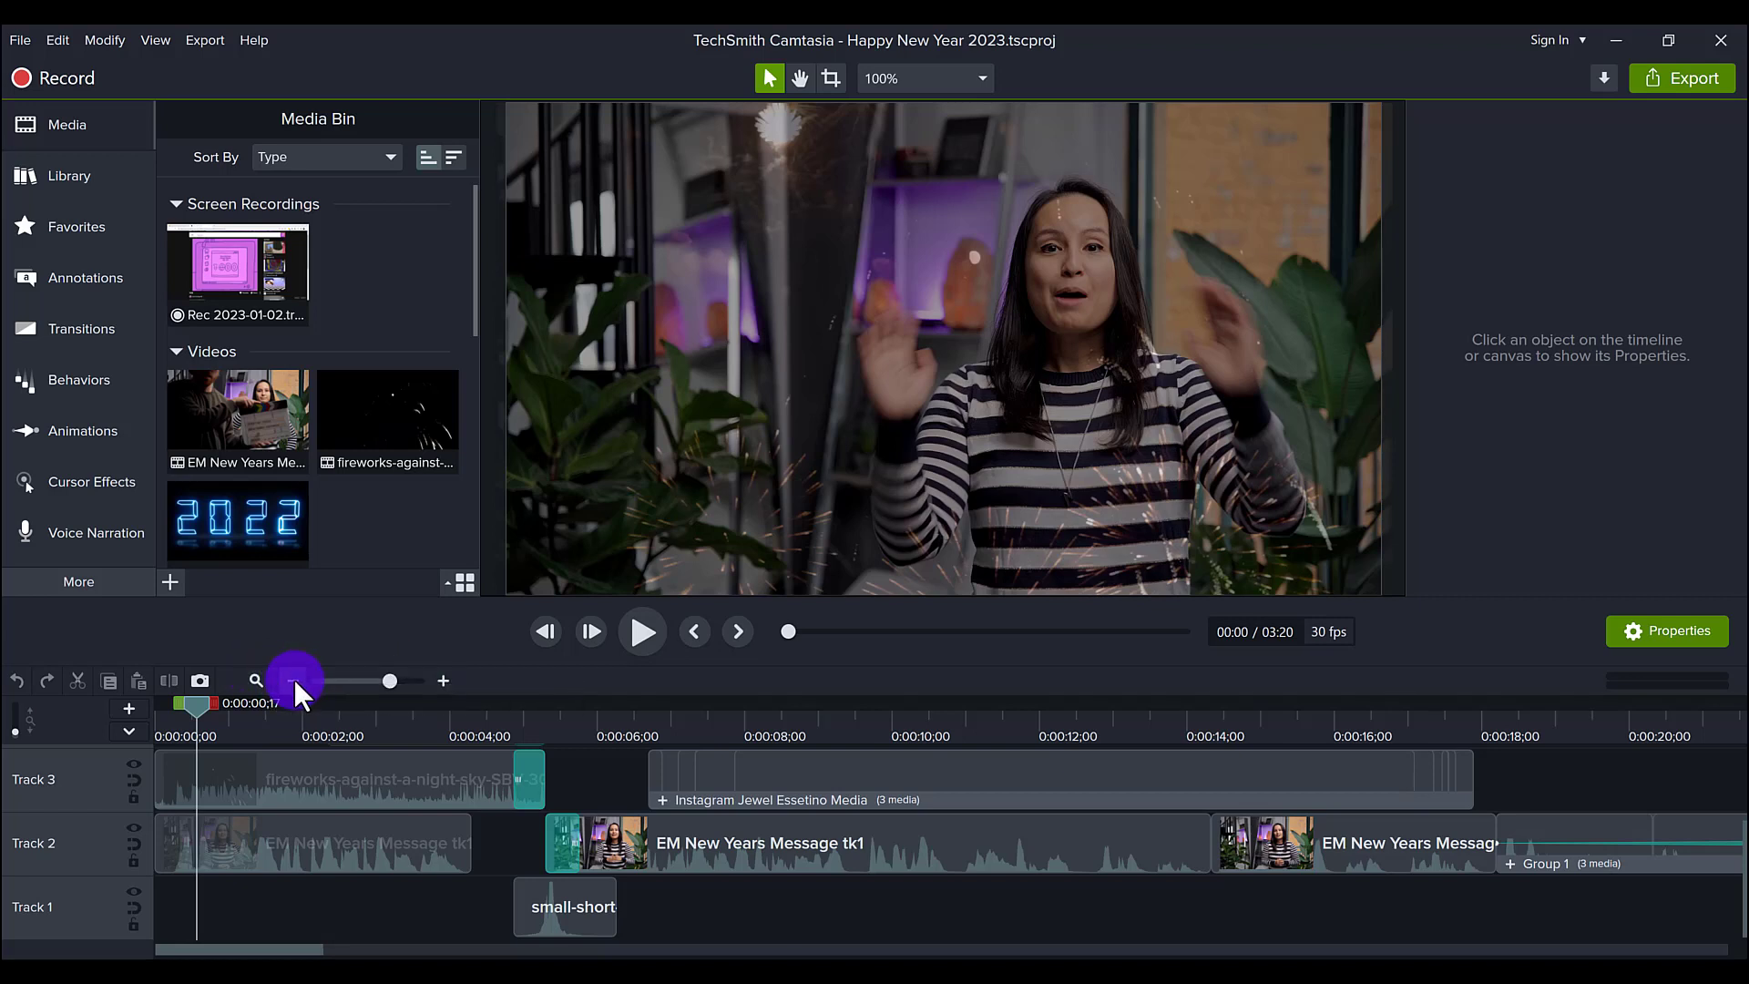
left_click(447, 681)
left_click(447, 680)
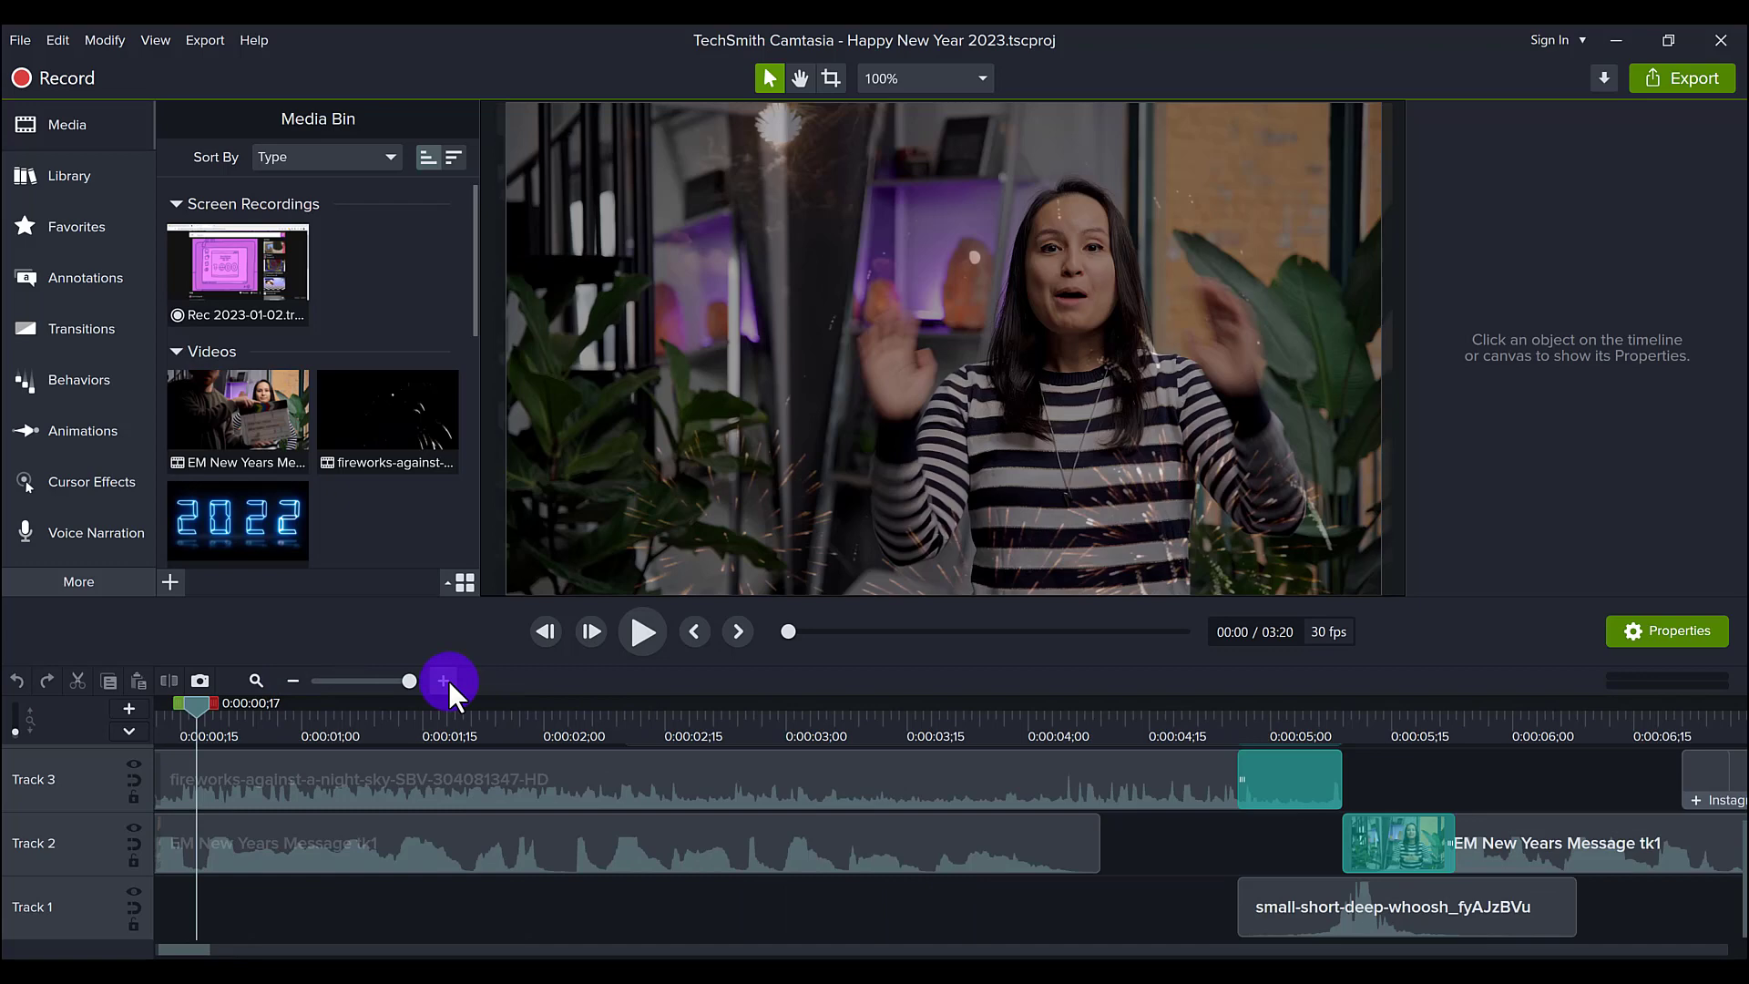
left_click(293, 680)
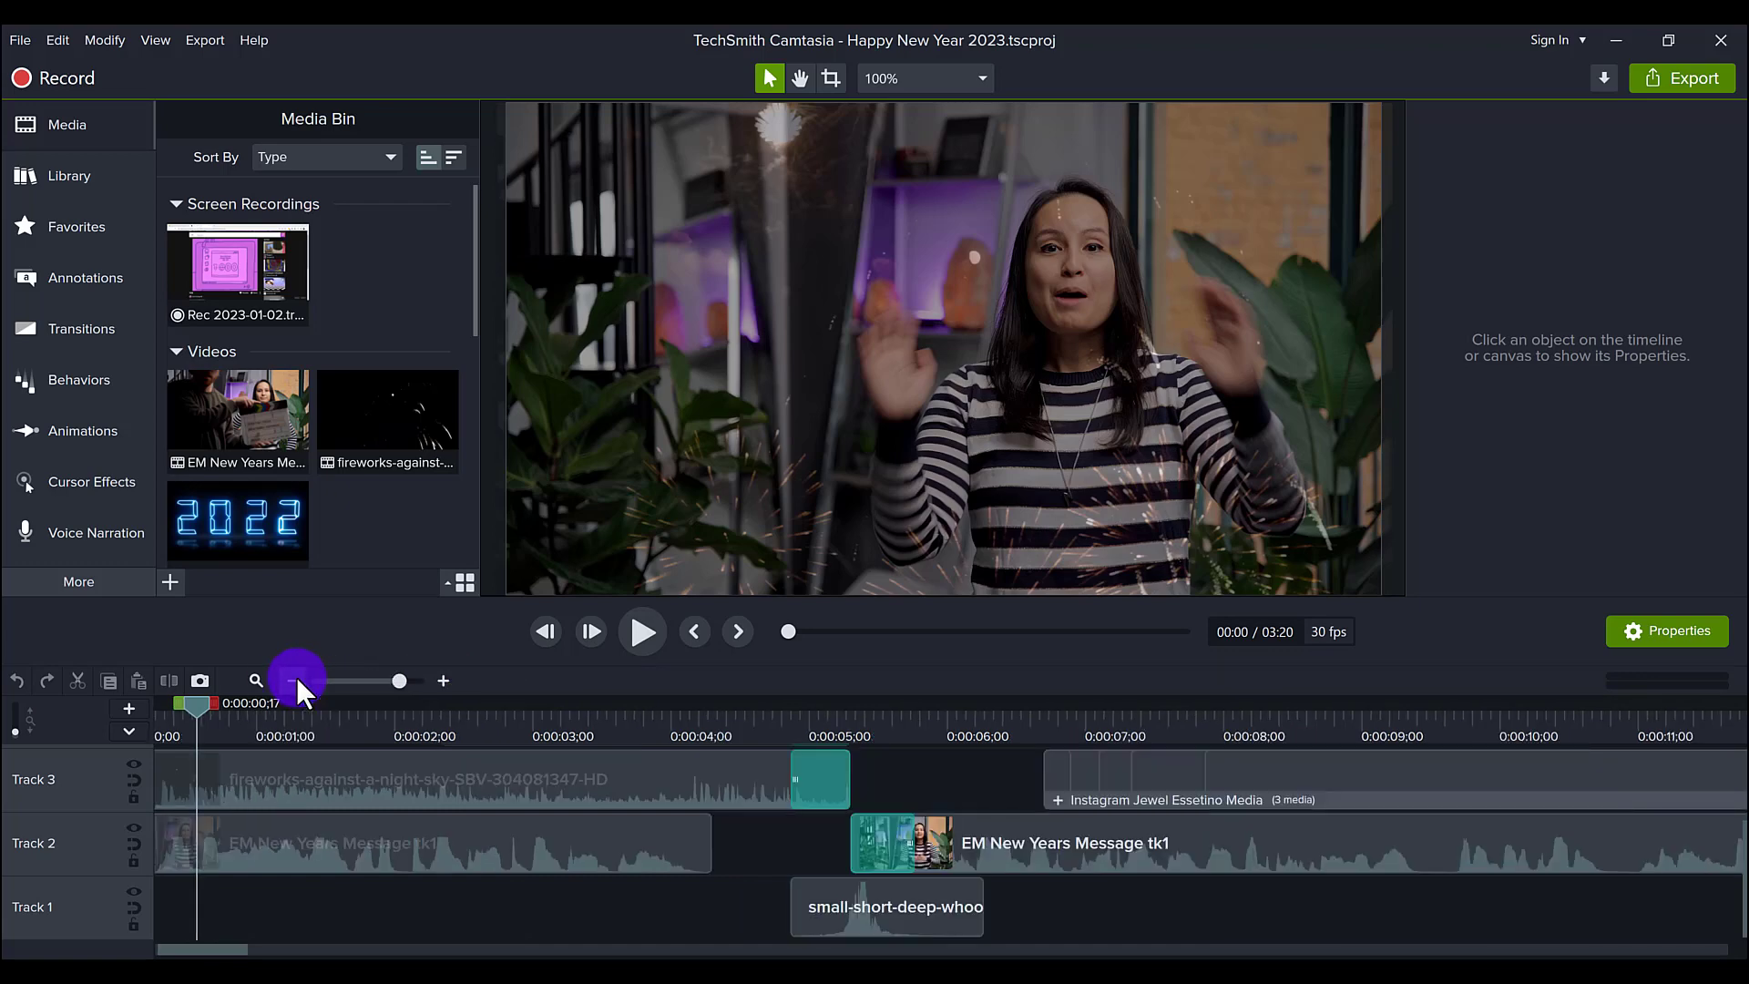
left_click(442, 680)
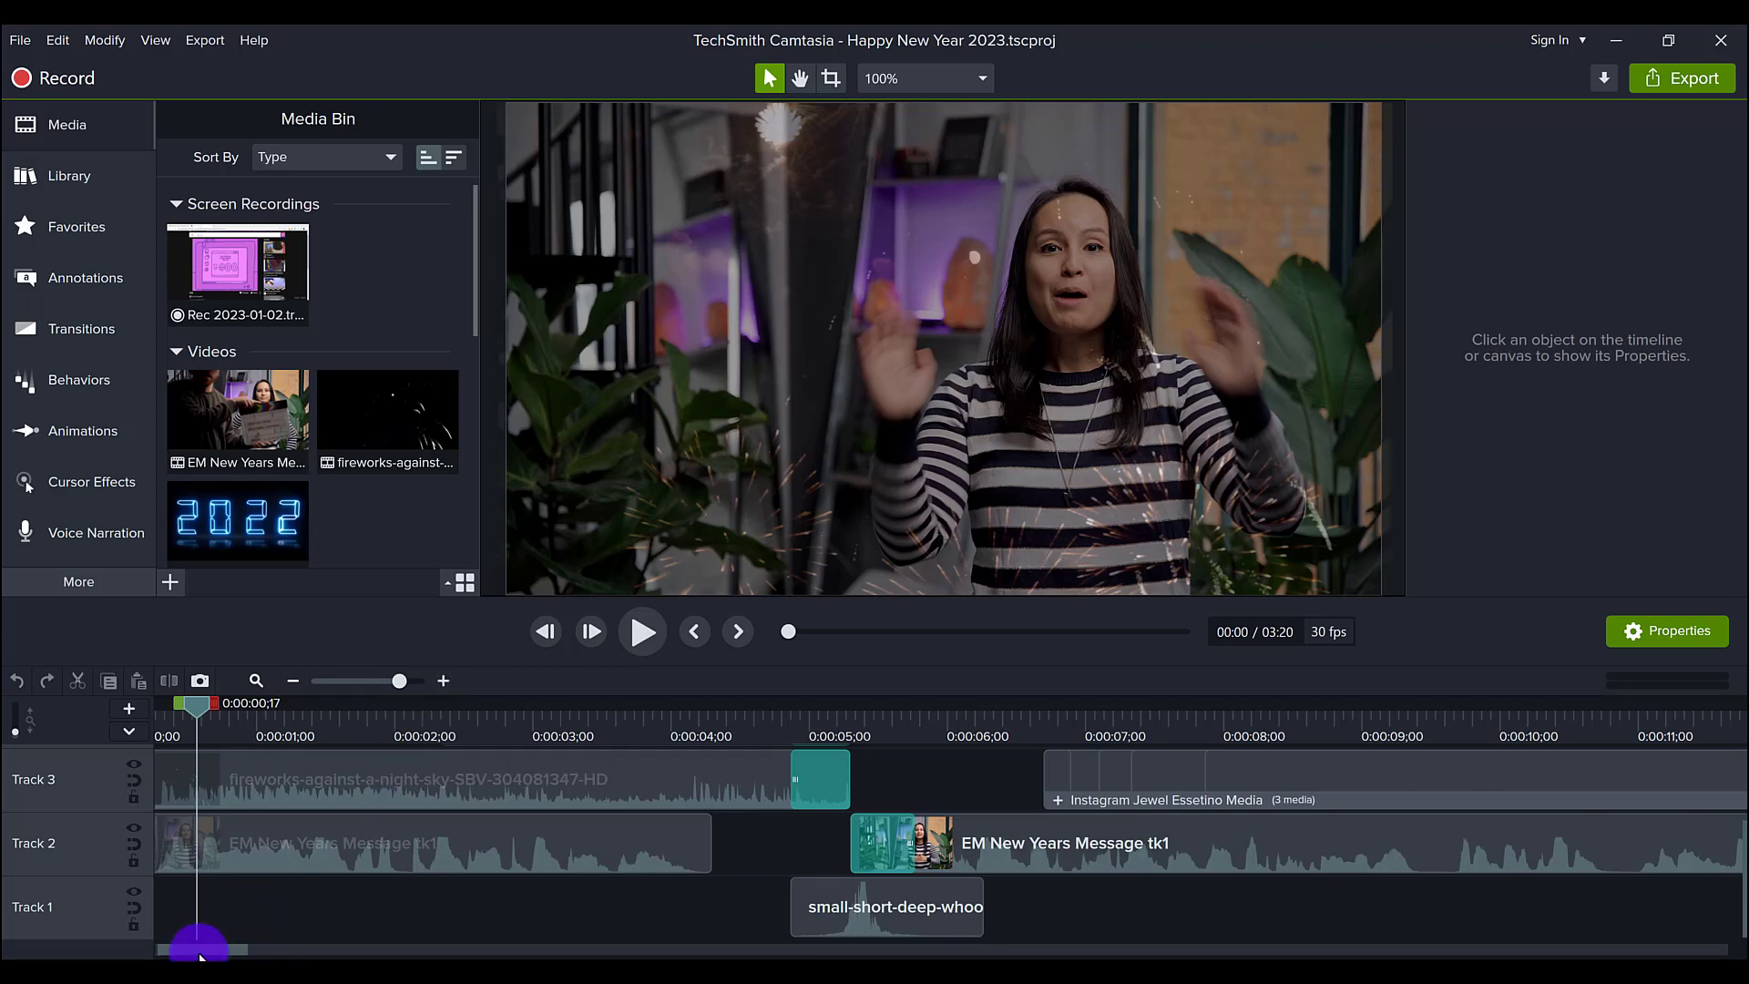
left_click_drag(201, 952, 153, 952)
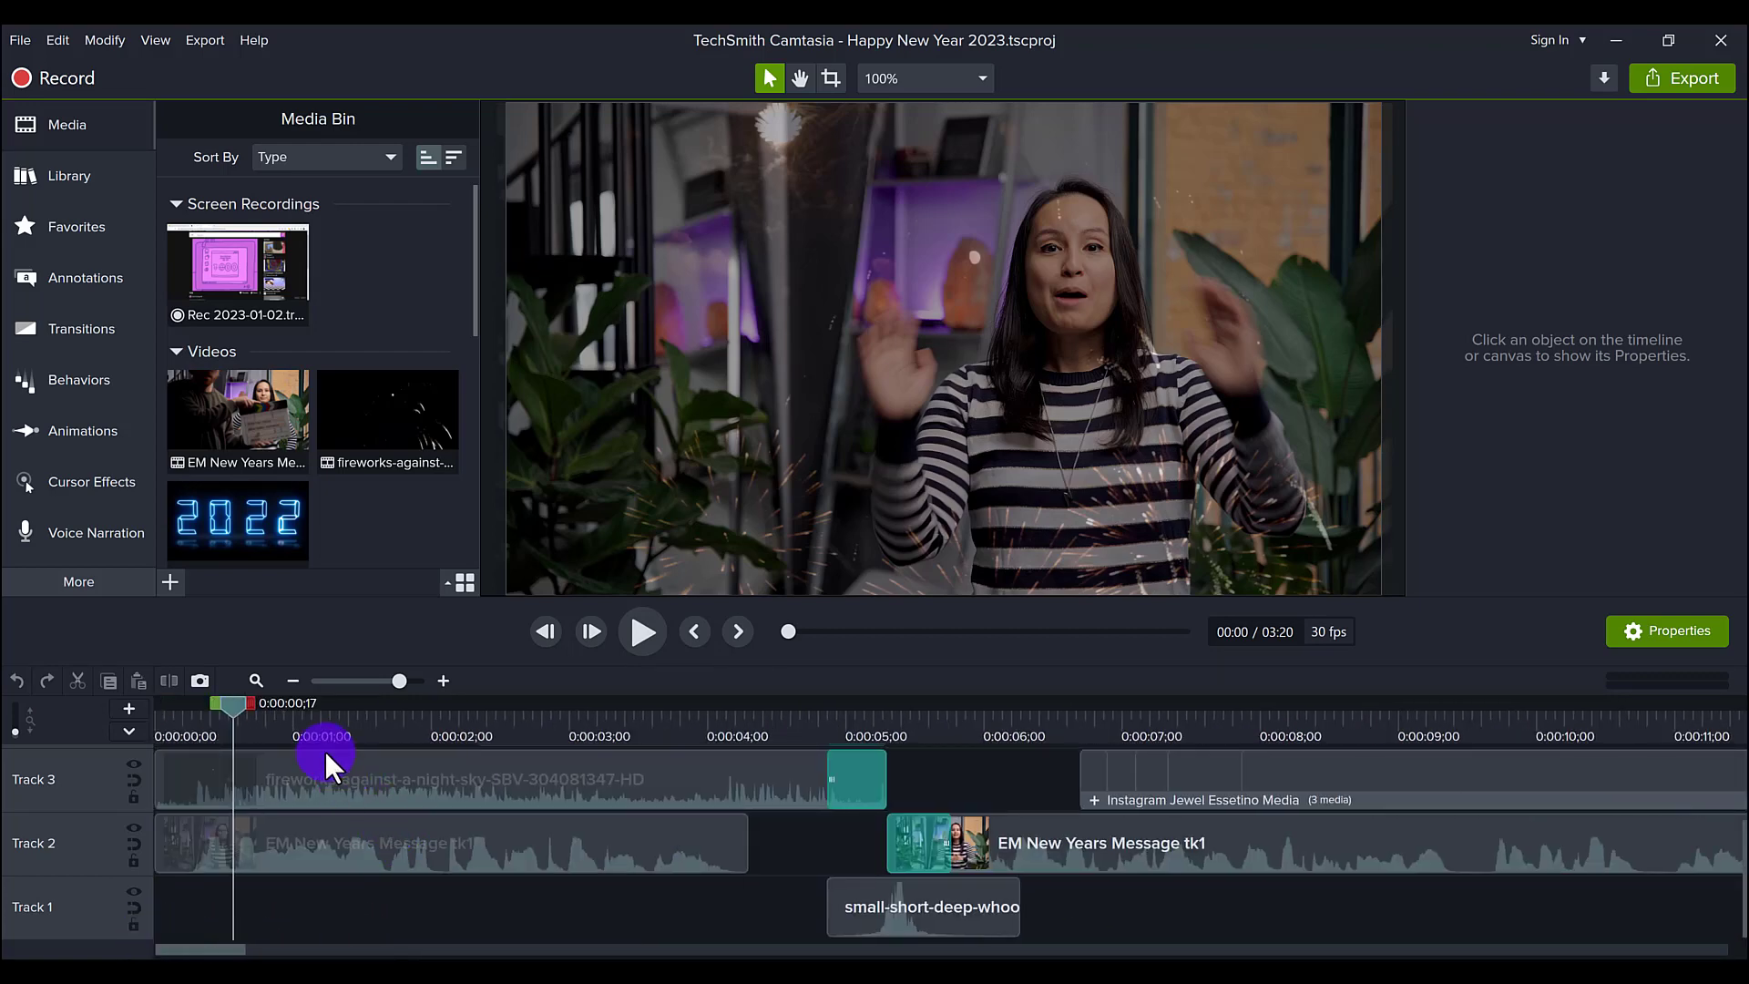
Step: Zoom the timeline out four steps to show more of the project
left_click(292, 681)
left_click(293, 681)
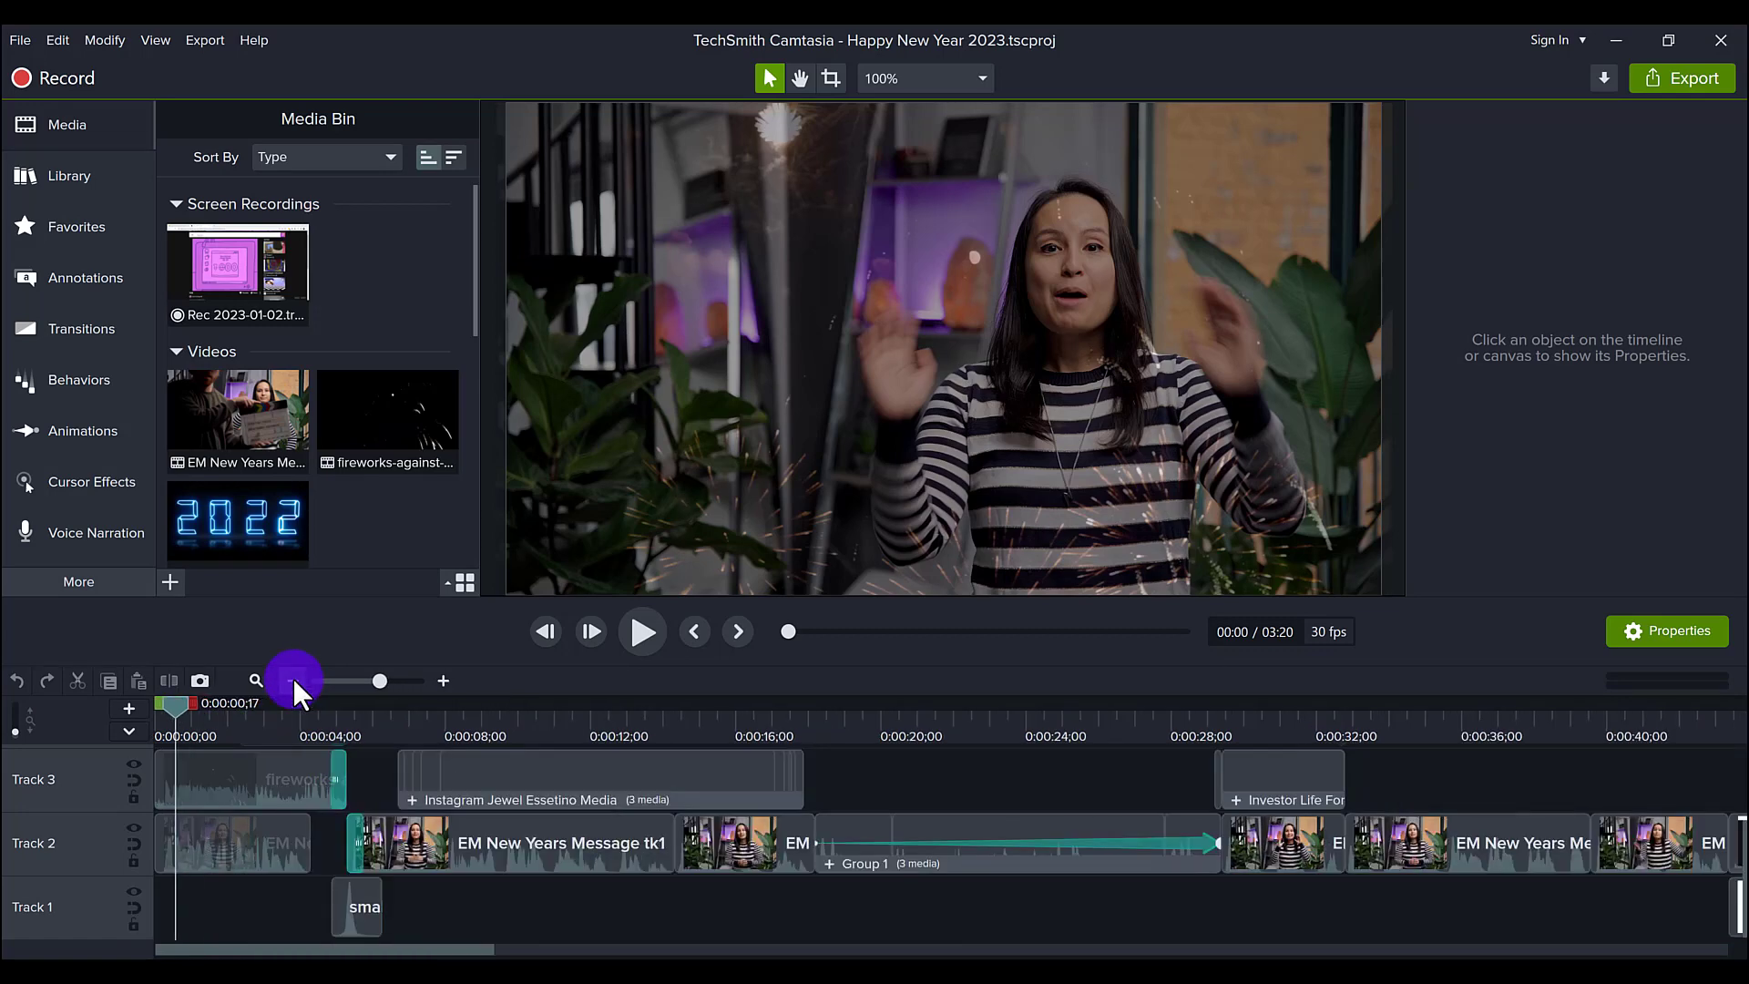
left_click(293, 681)
left_click(292, 681)
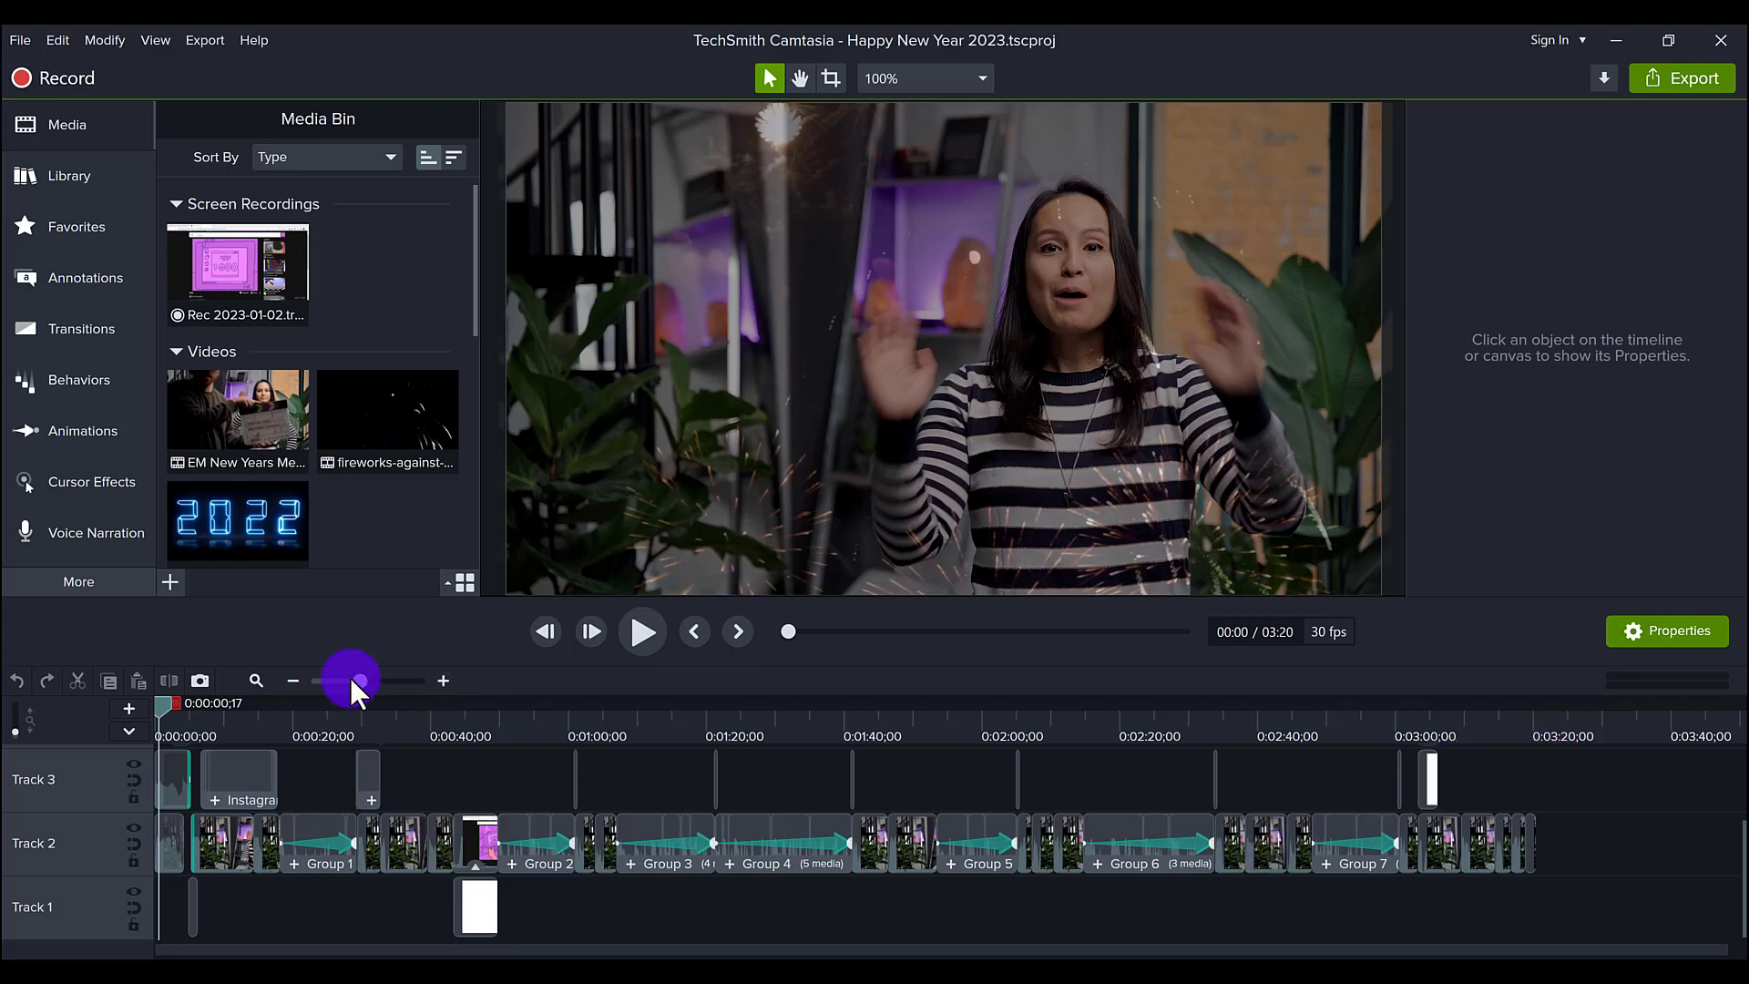
scroll(1572, 889, "up", 2)
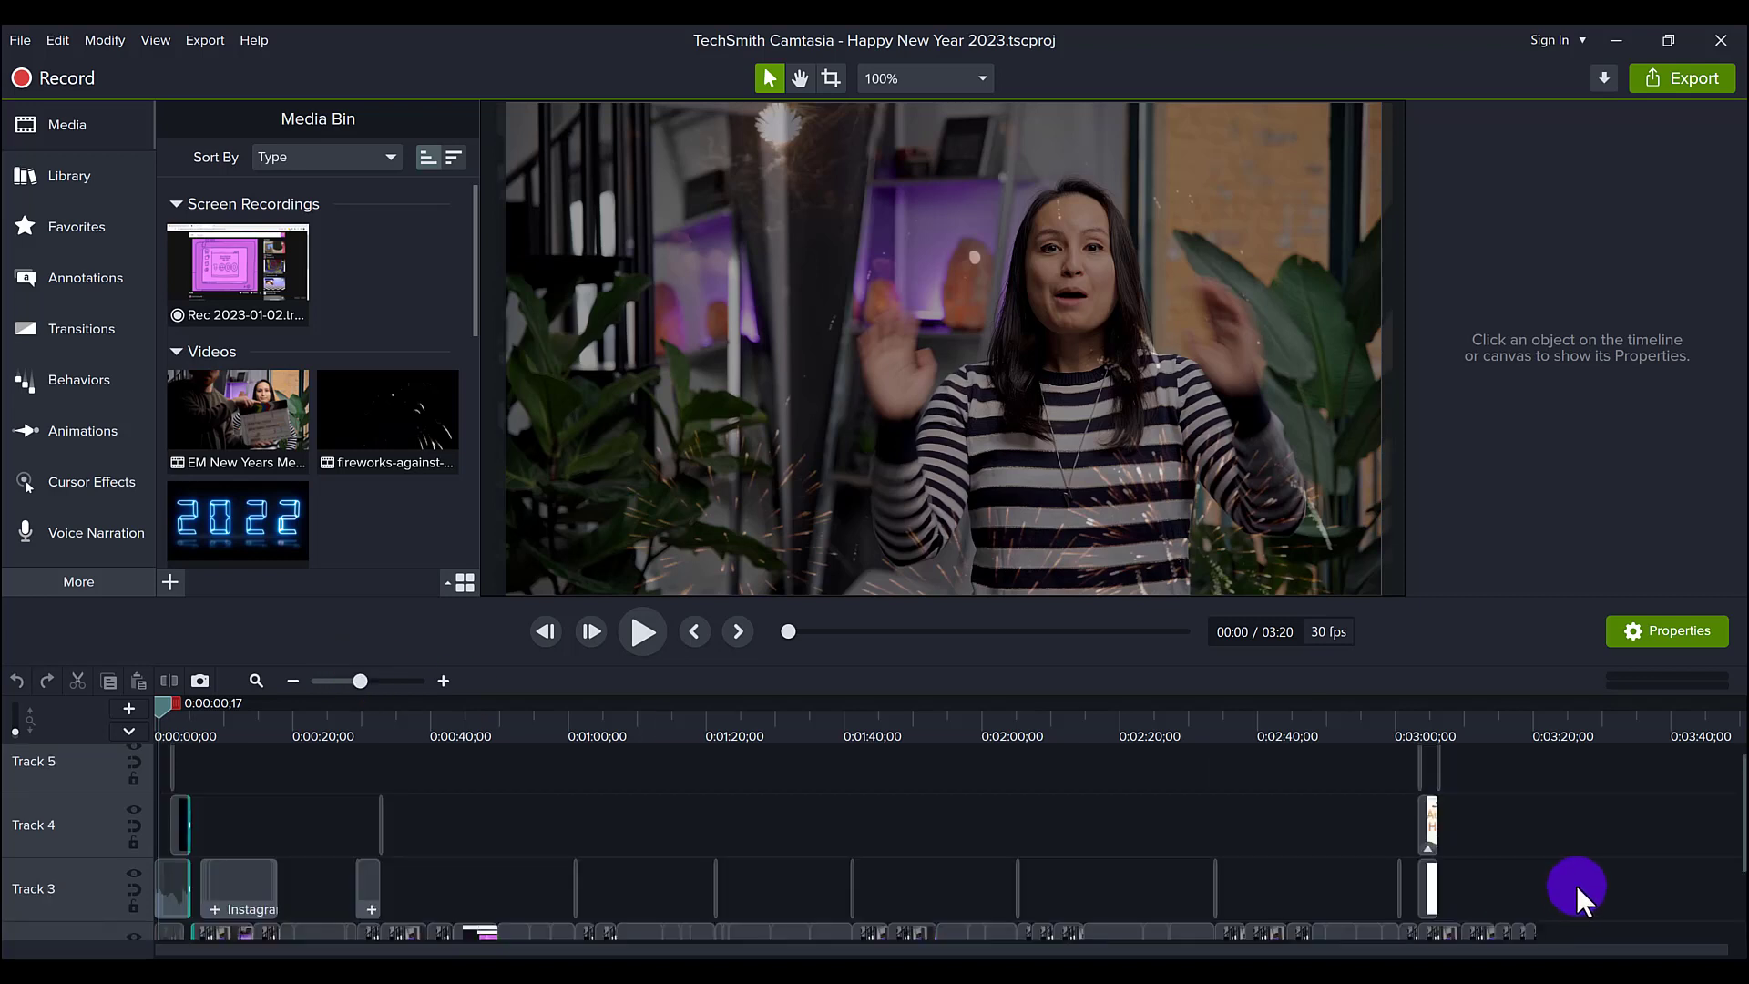
scroll(1576, 883, "down", 2)
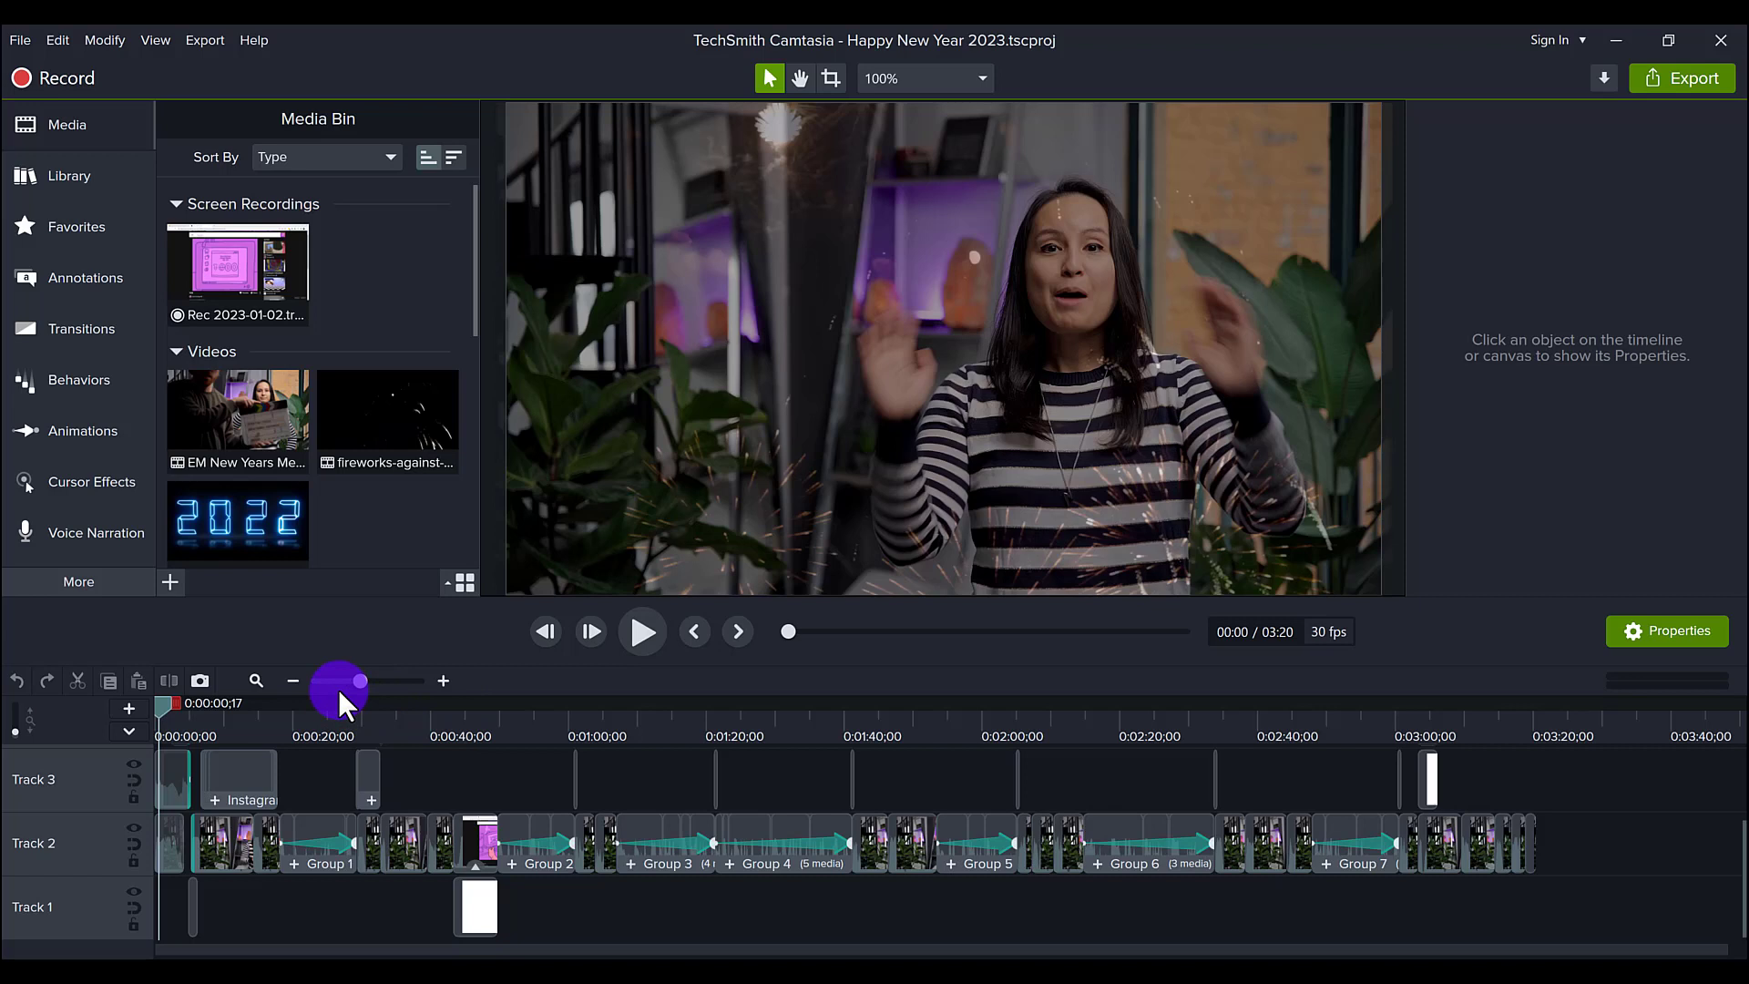
Step: Zoom out to two-minute marks, then back in to one-minute marks so the 3:20 project fills the timeline
left_click(292, 682)
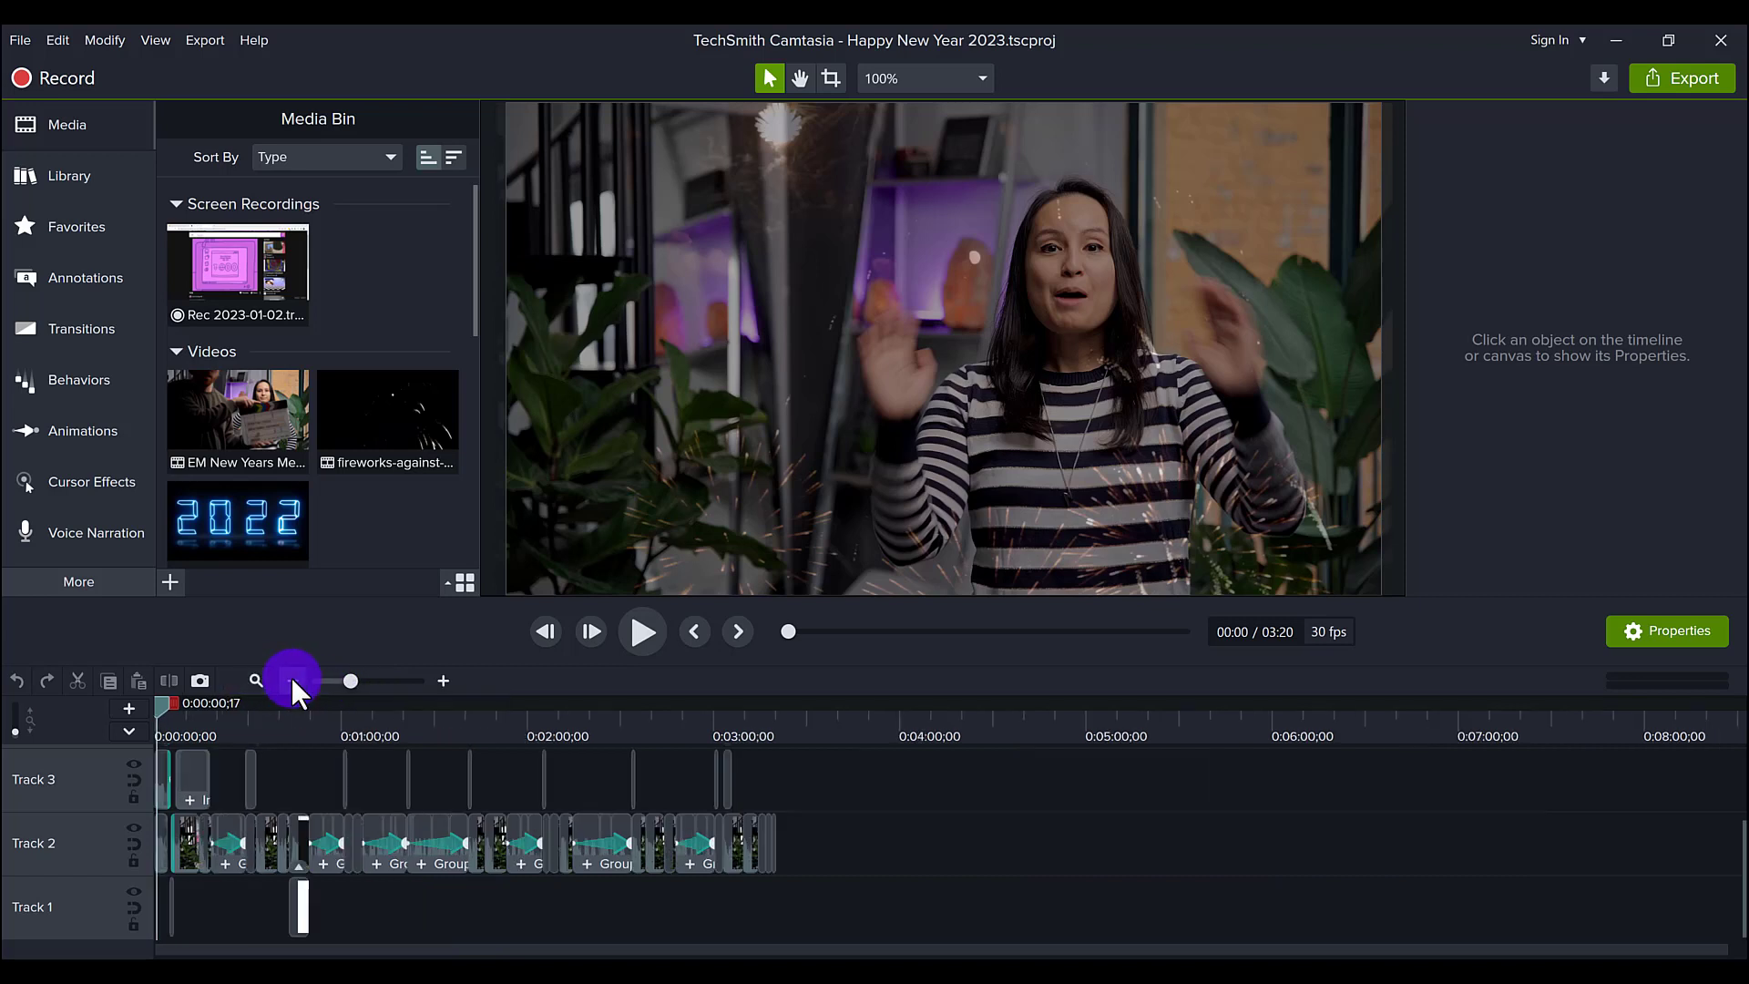
left_click(291, 681)
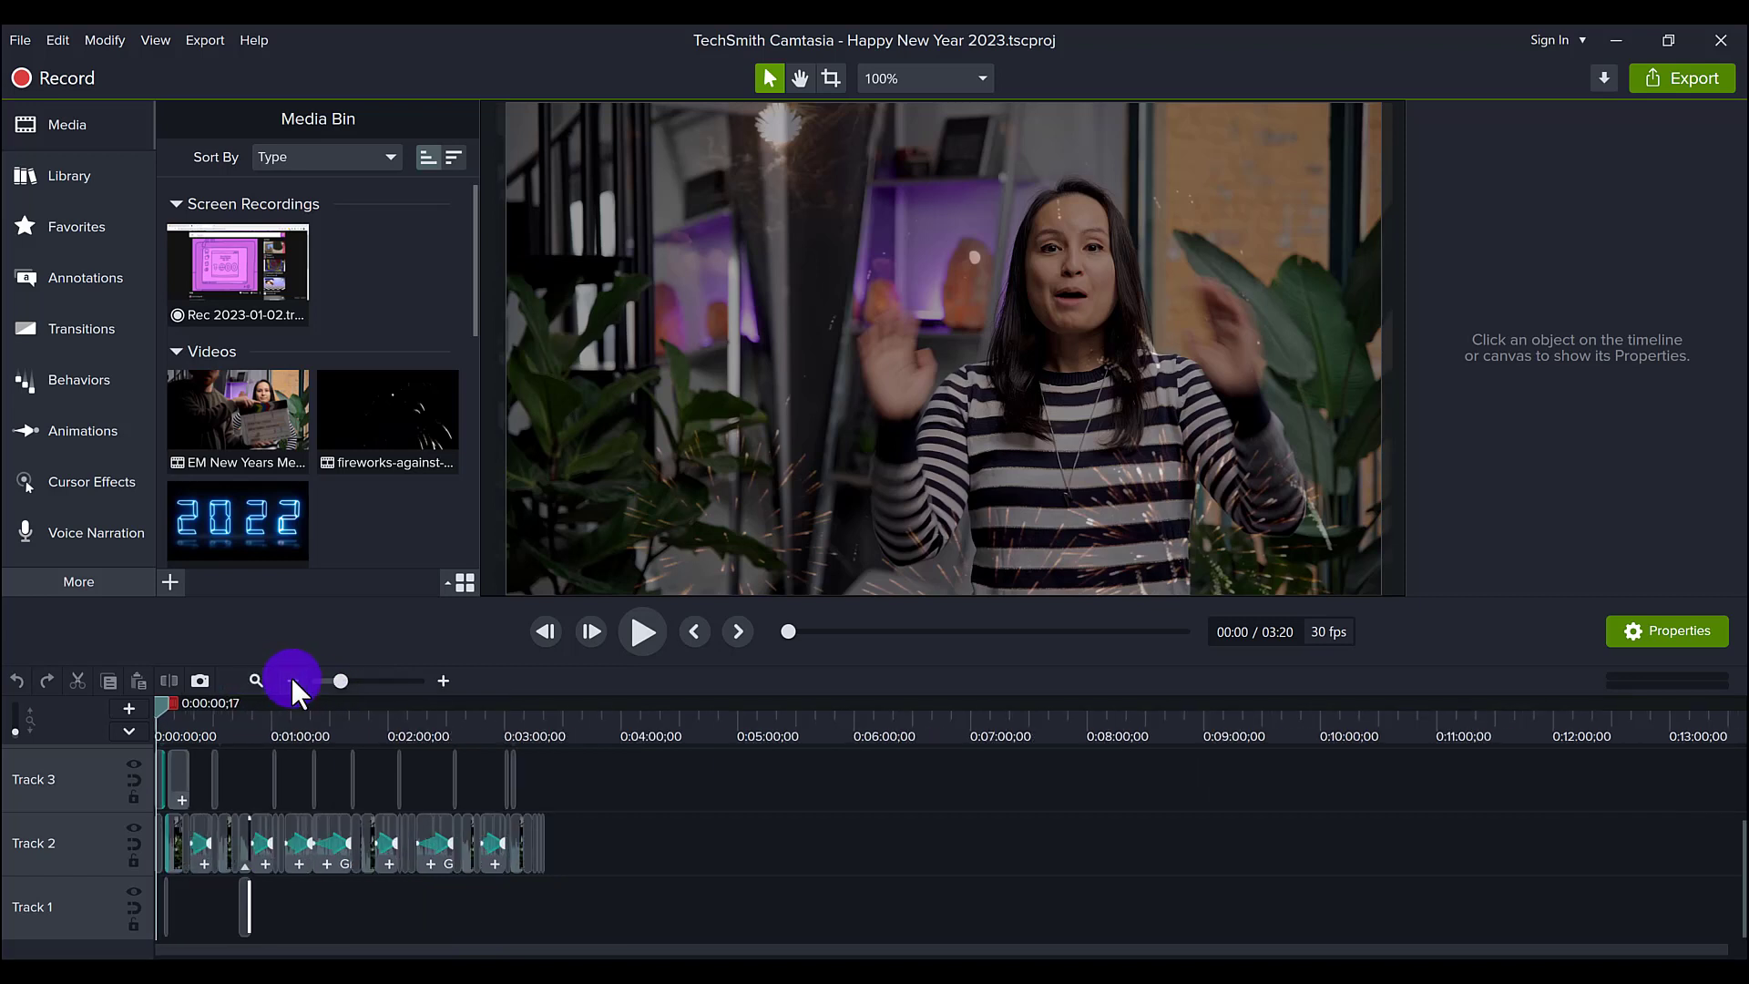
left_click(292, 682)
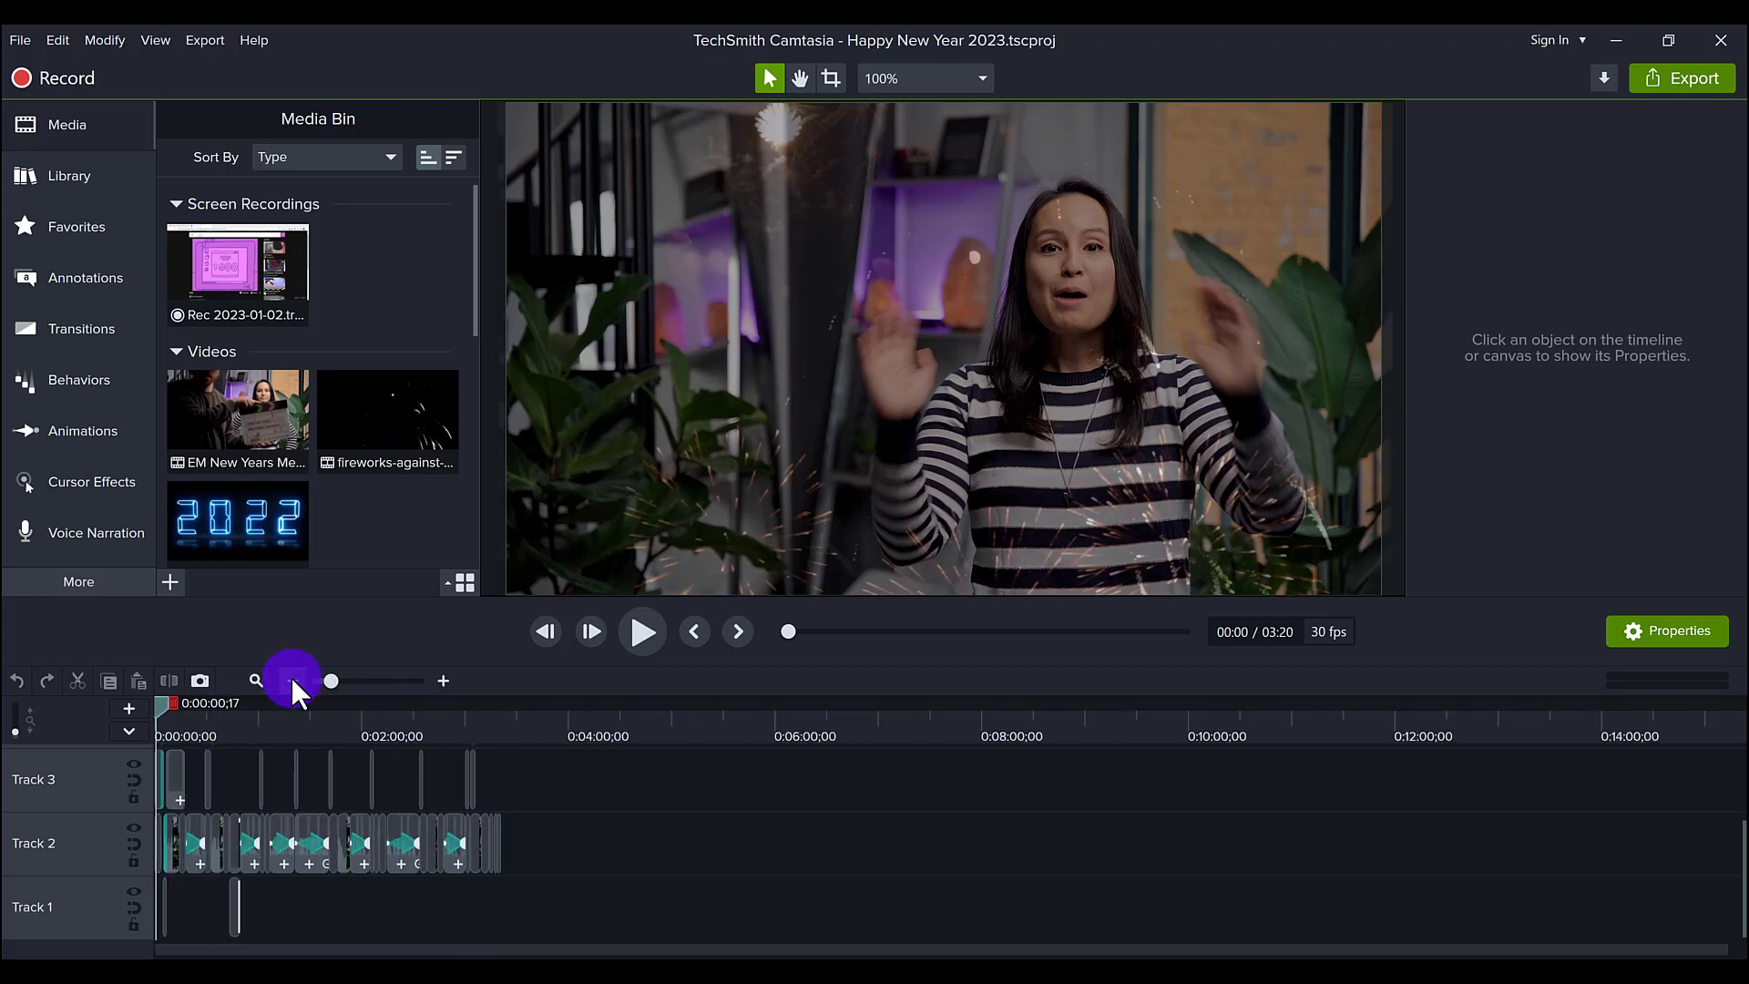
left_click(443, 679)
left_click(442, 679)
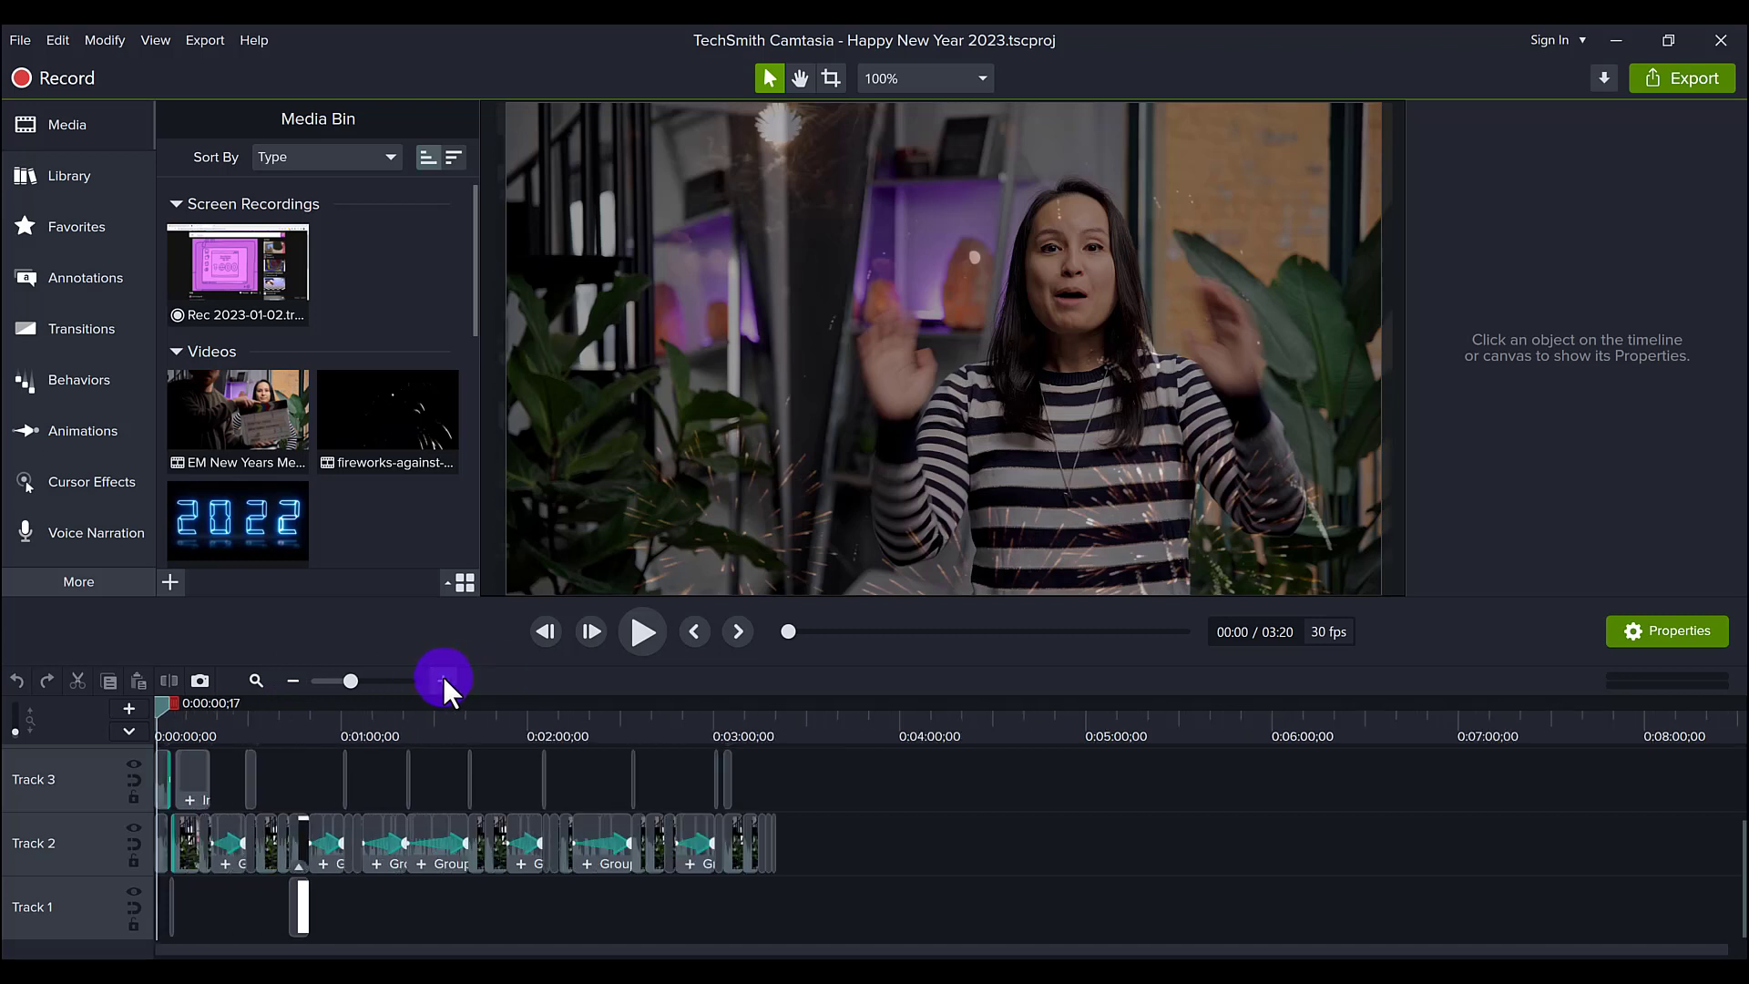
left_click(443, 679)
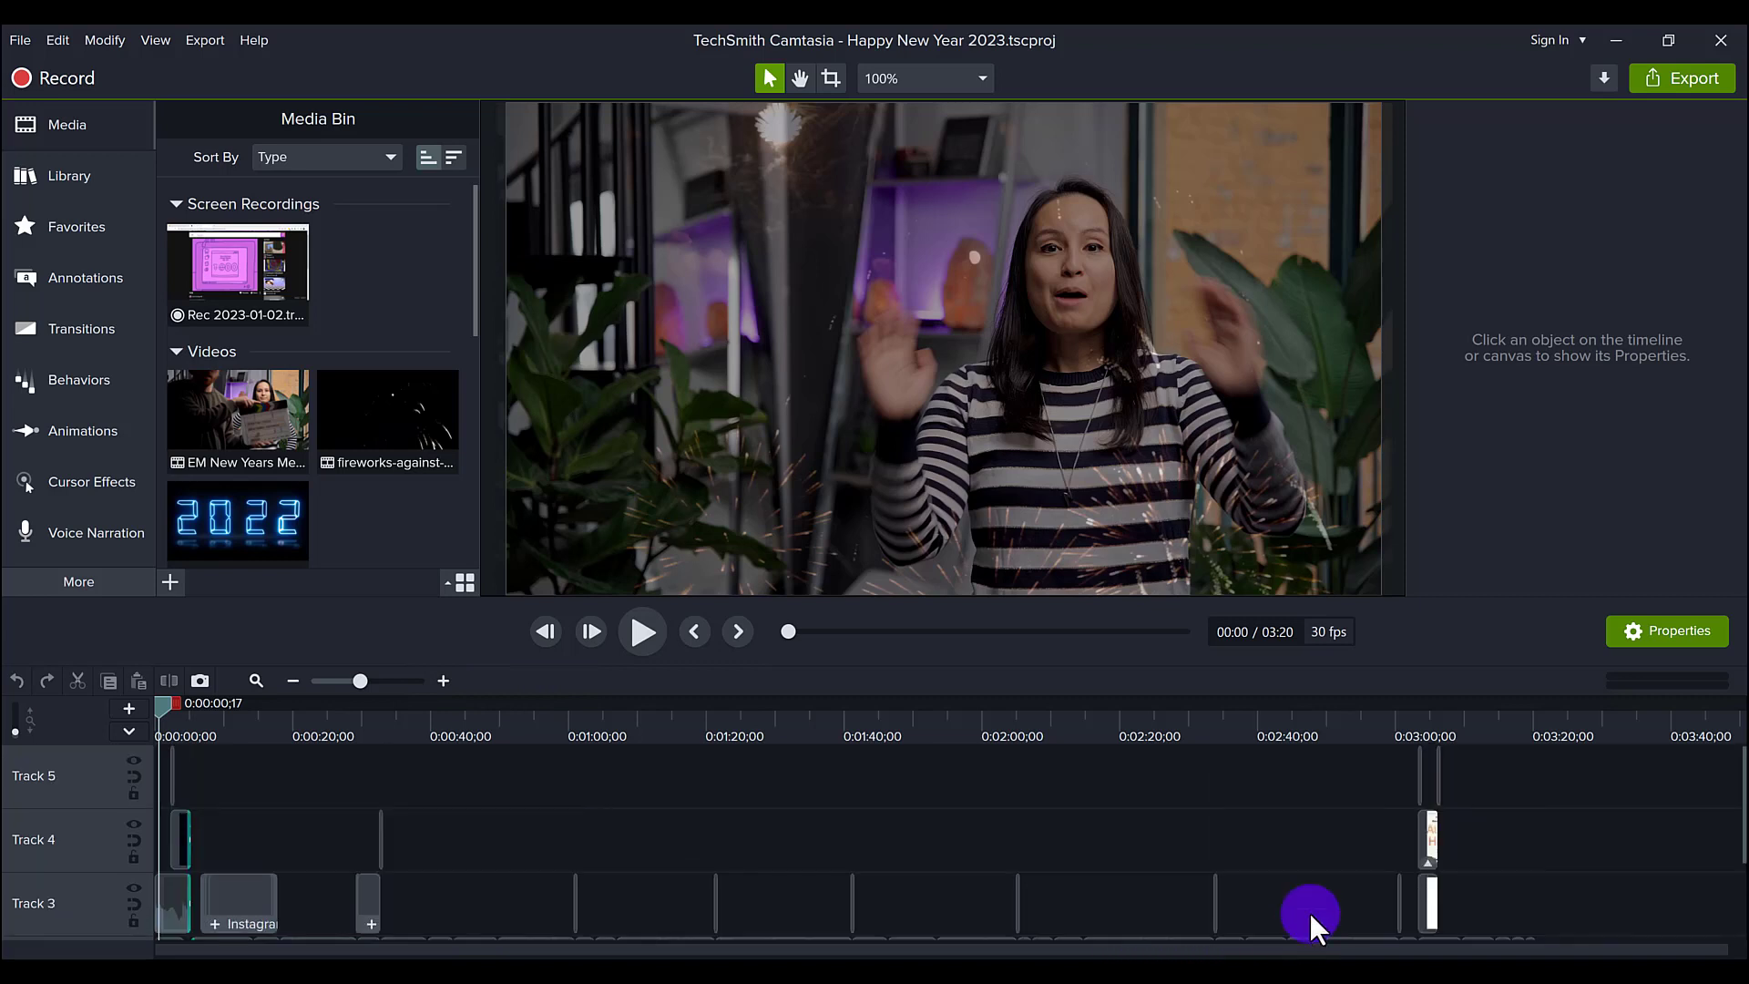
Step: Marquee-drag across the timeline to select every clip on all tracks
scroll(1309, 911, "up", 2)
scroll(1310, 906, "down", 2)
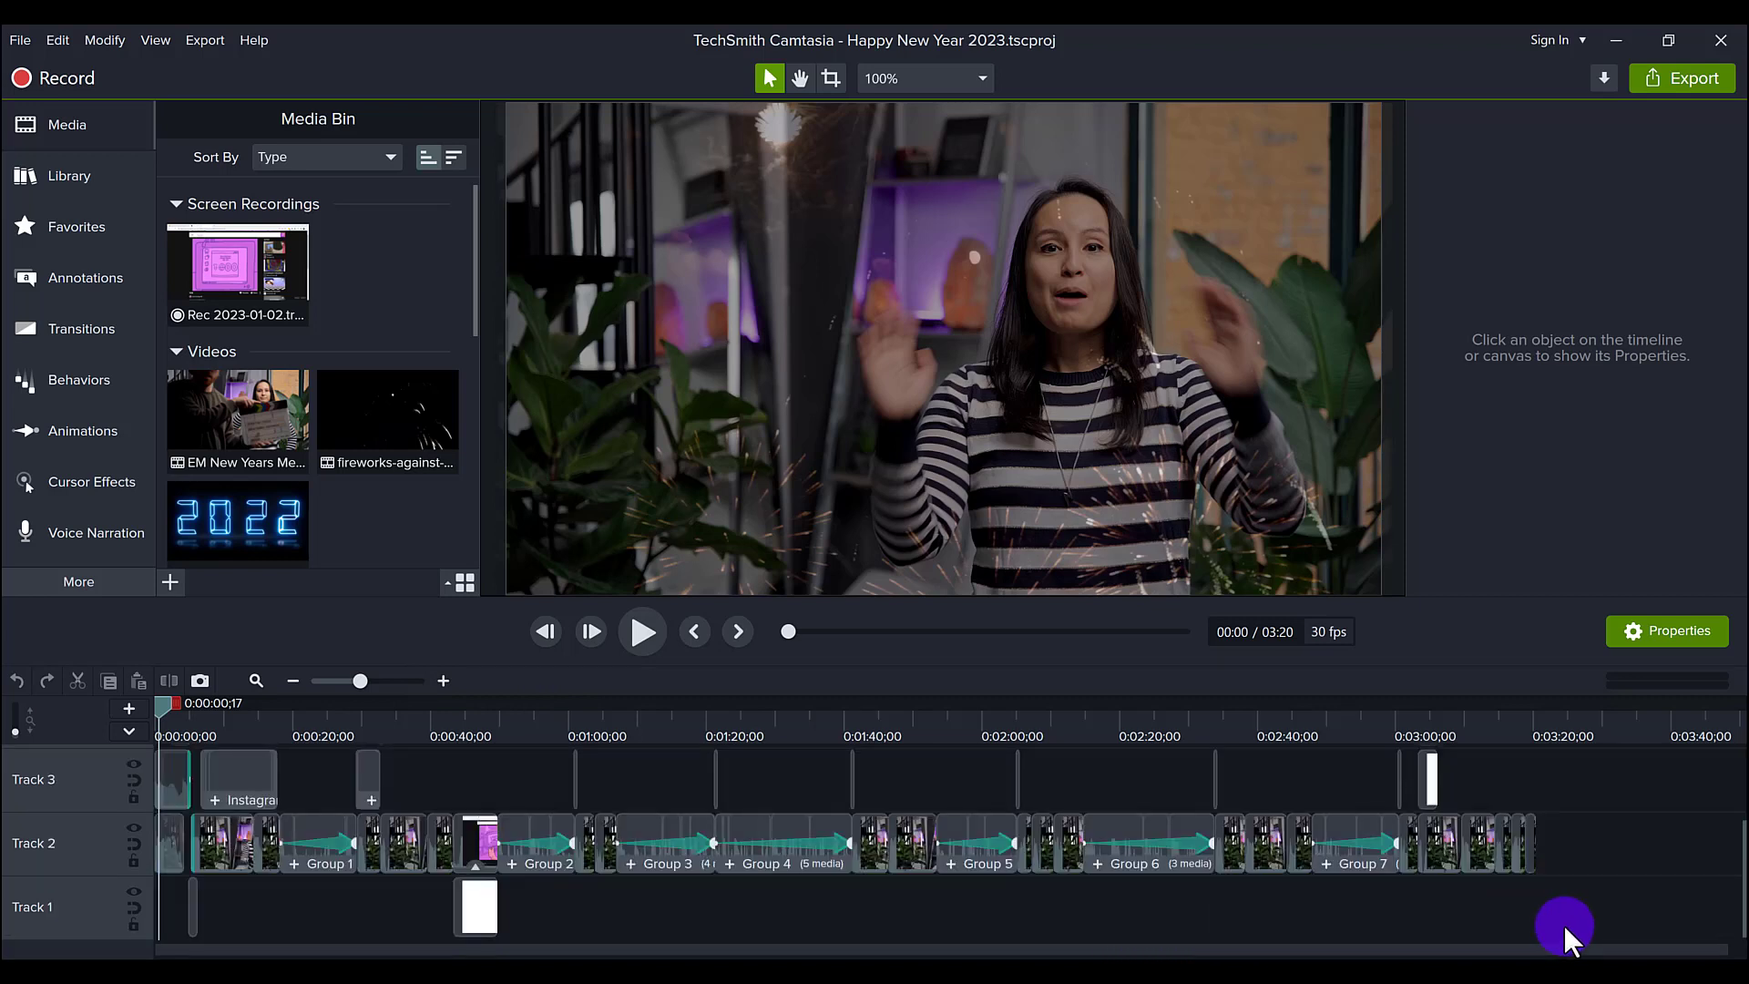
scroll(1492, 909, "up", 1)
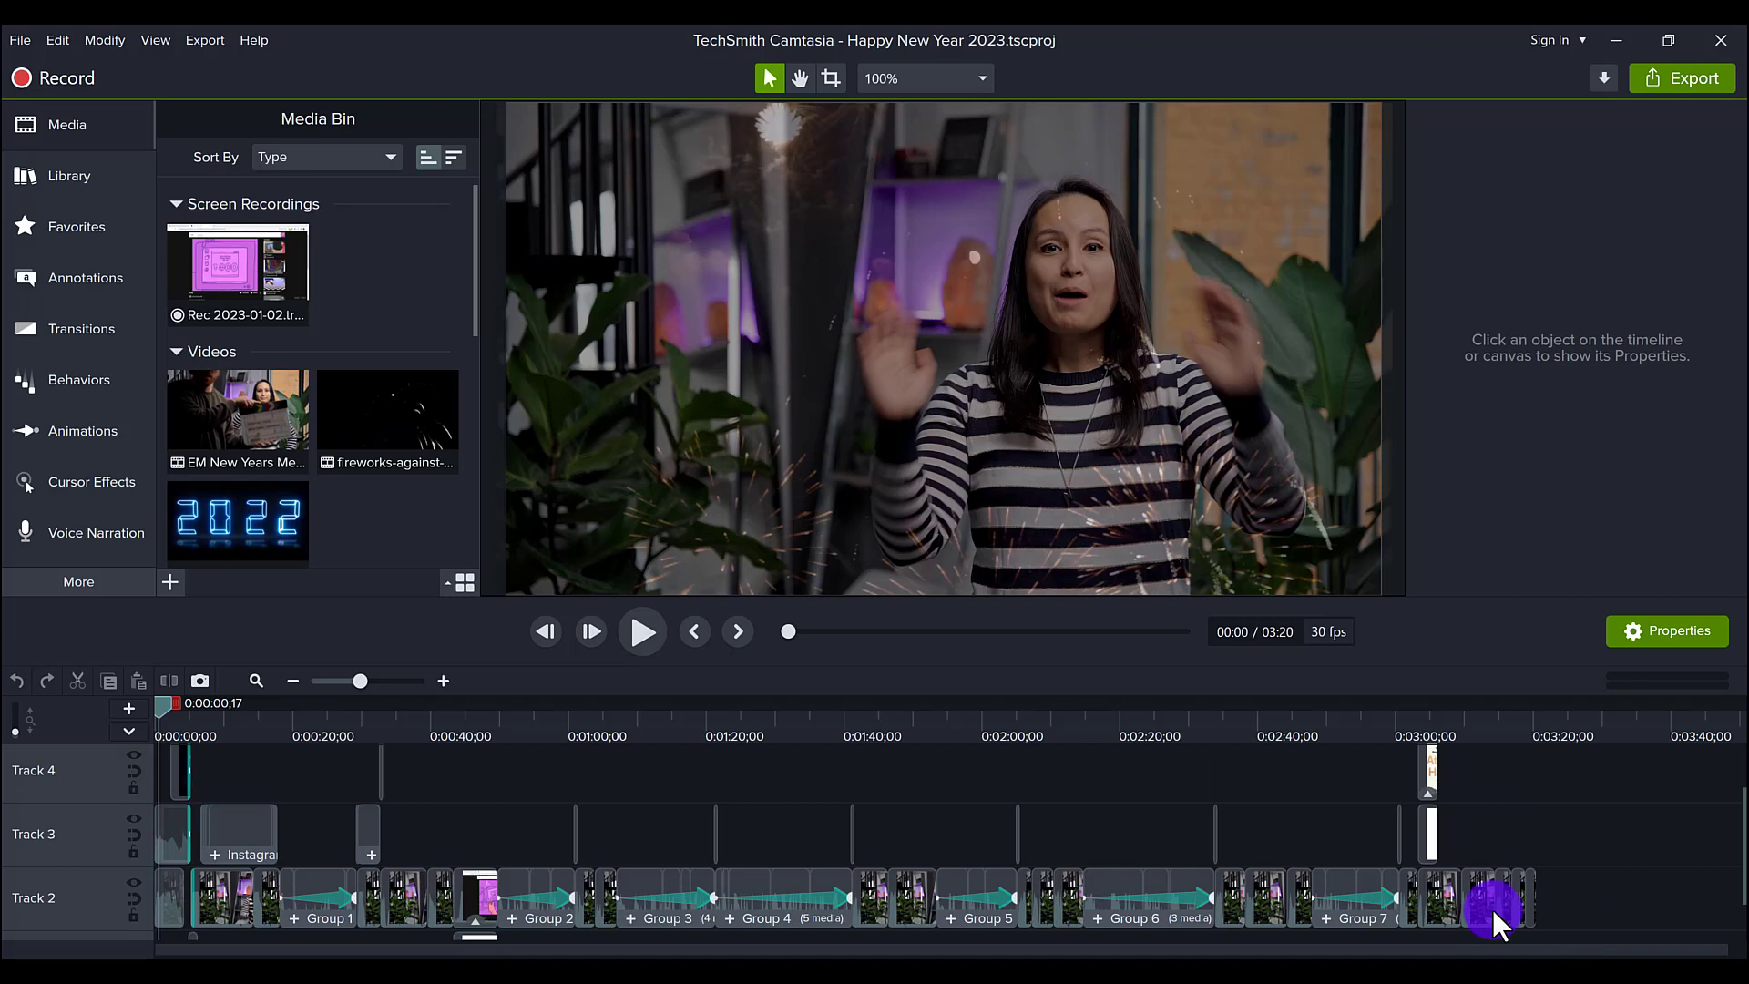
scroll(1320, 775, "up", 1)
scroll(1310, 780, "down", 2)
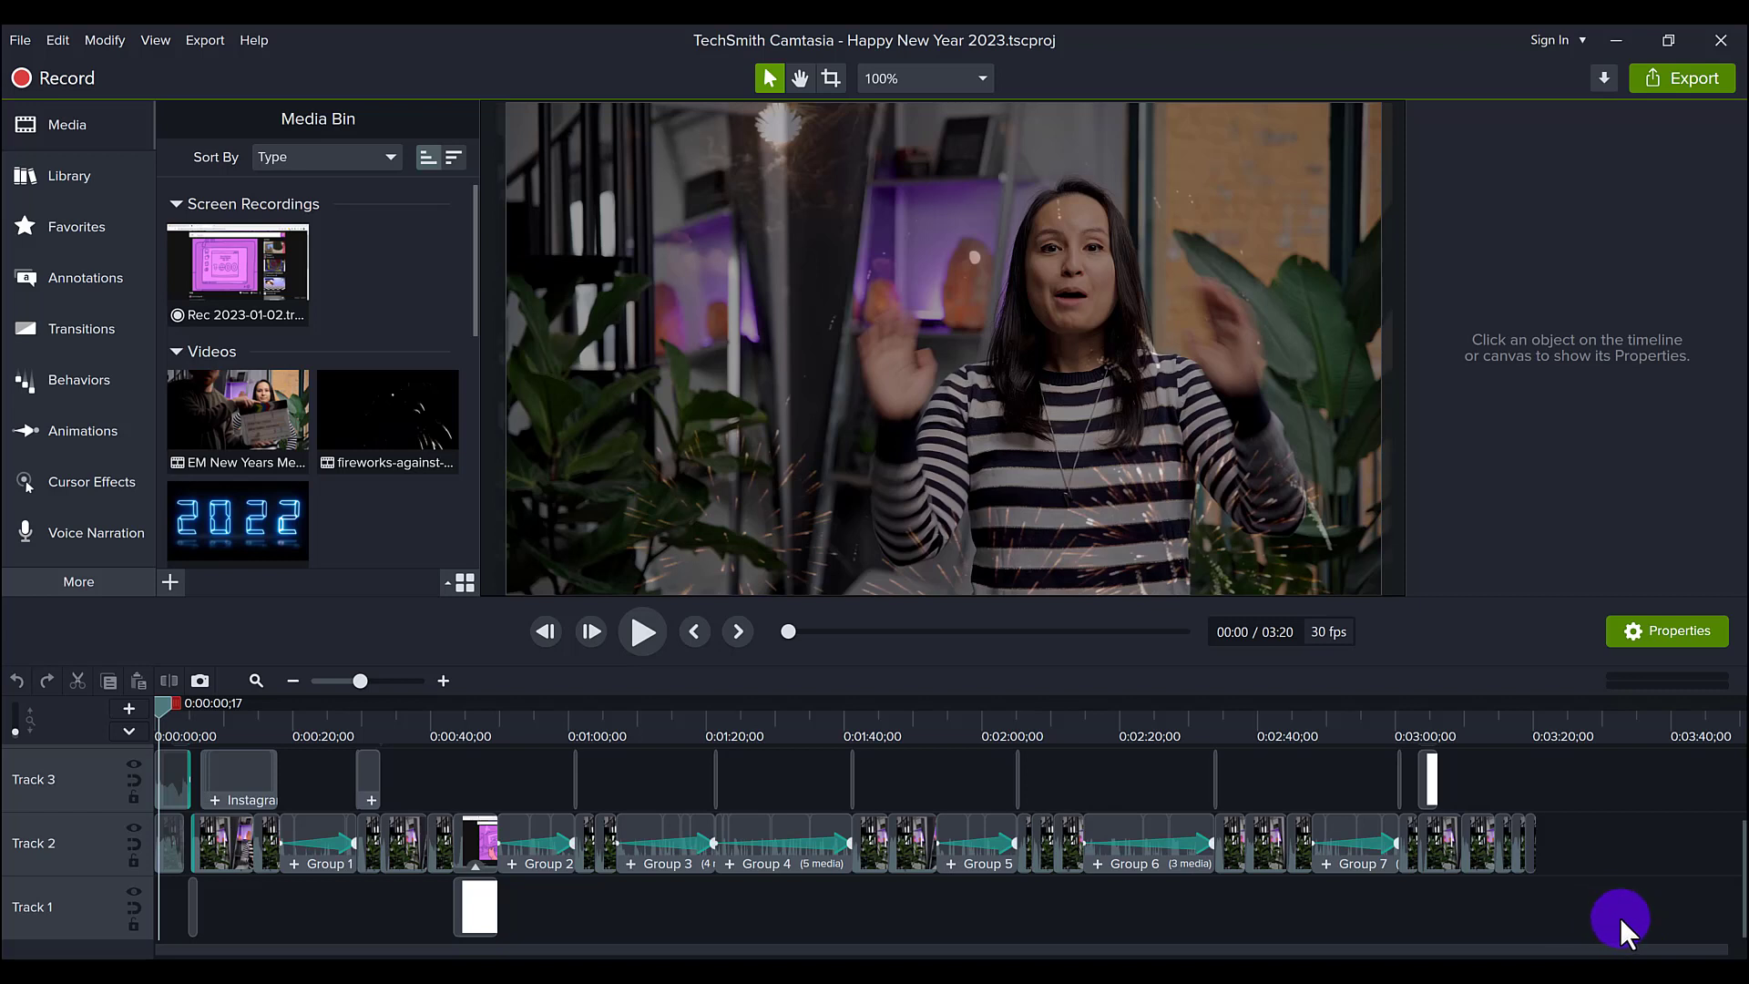
mouse_move(1620, 917)
left_mouse_down()
mouse_move(328, 904)
mouse_move(71, 935)
mouse_move(95, 703)
mouse_move(73, 620)
left_mouse_up()
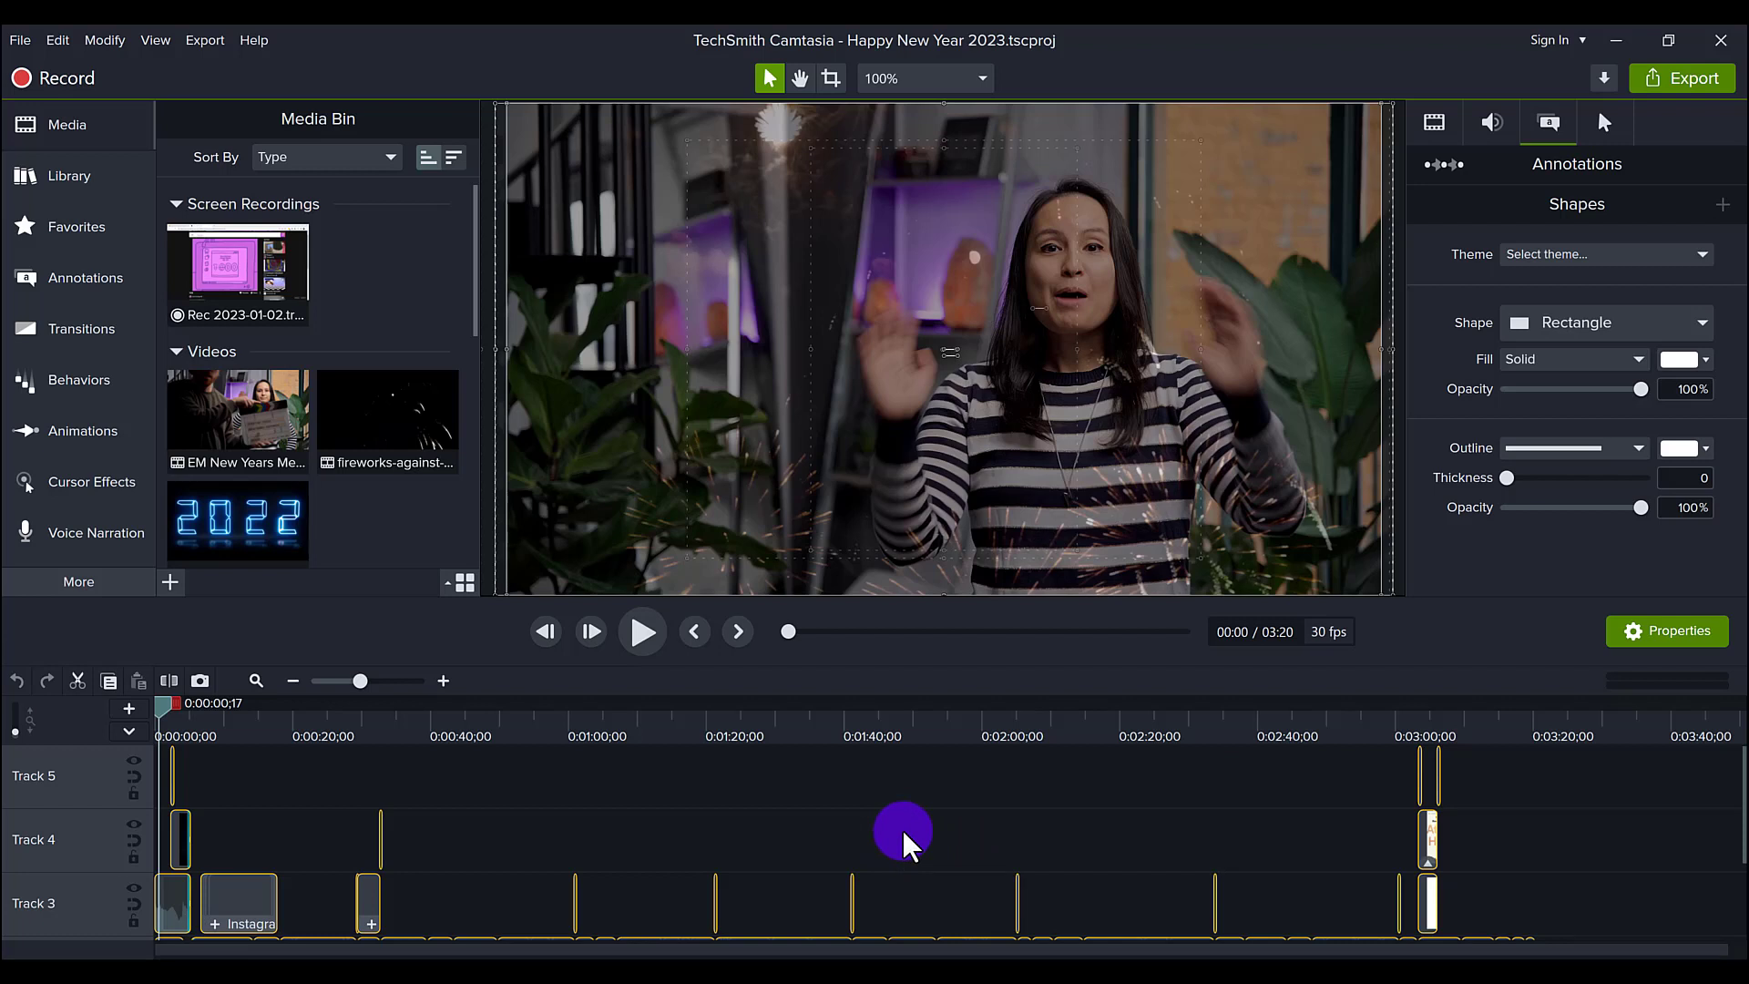
Step: Clear the selection, marquee-select the clips on Tracks 1–3, then deselect them all again
scroll(1024, 817, "down", 3)
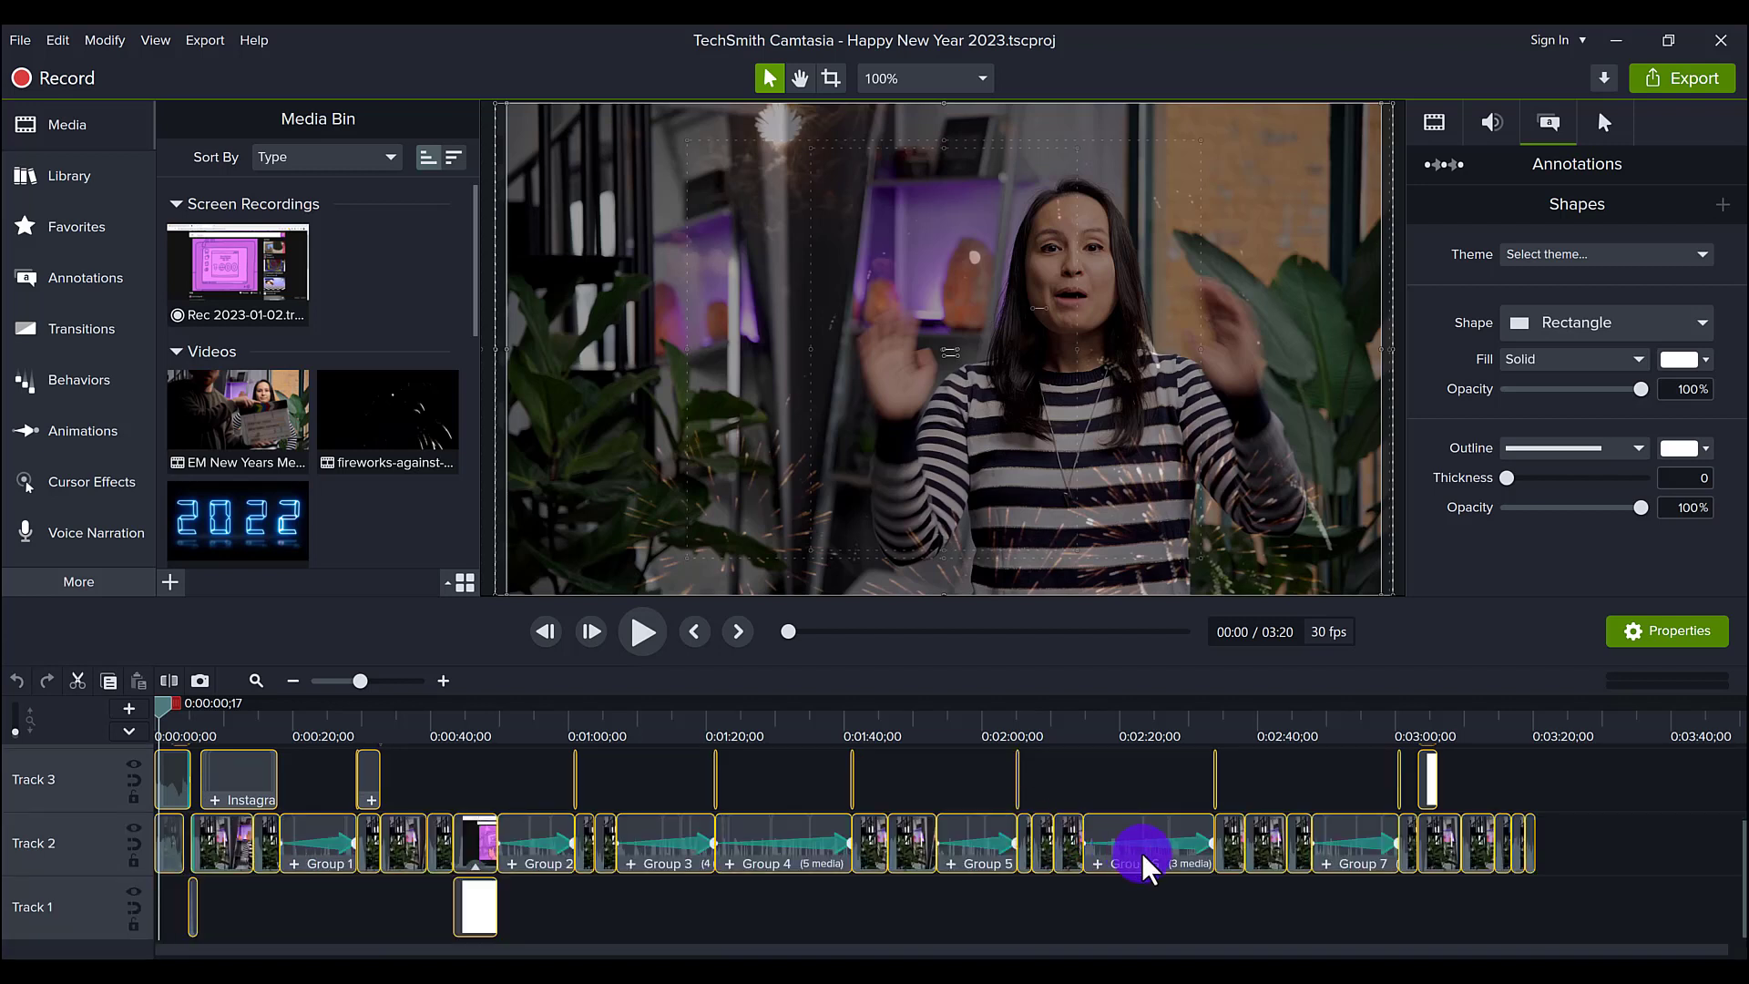
left_click(1119, 908)
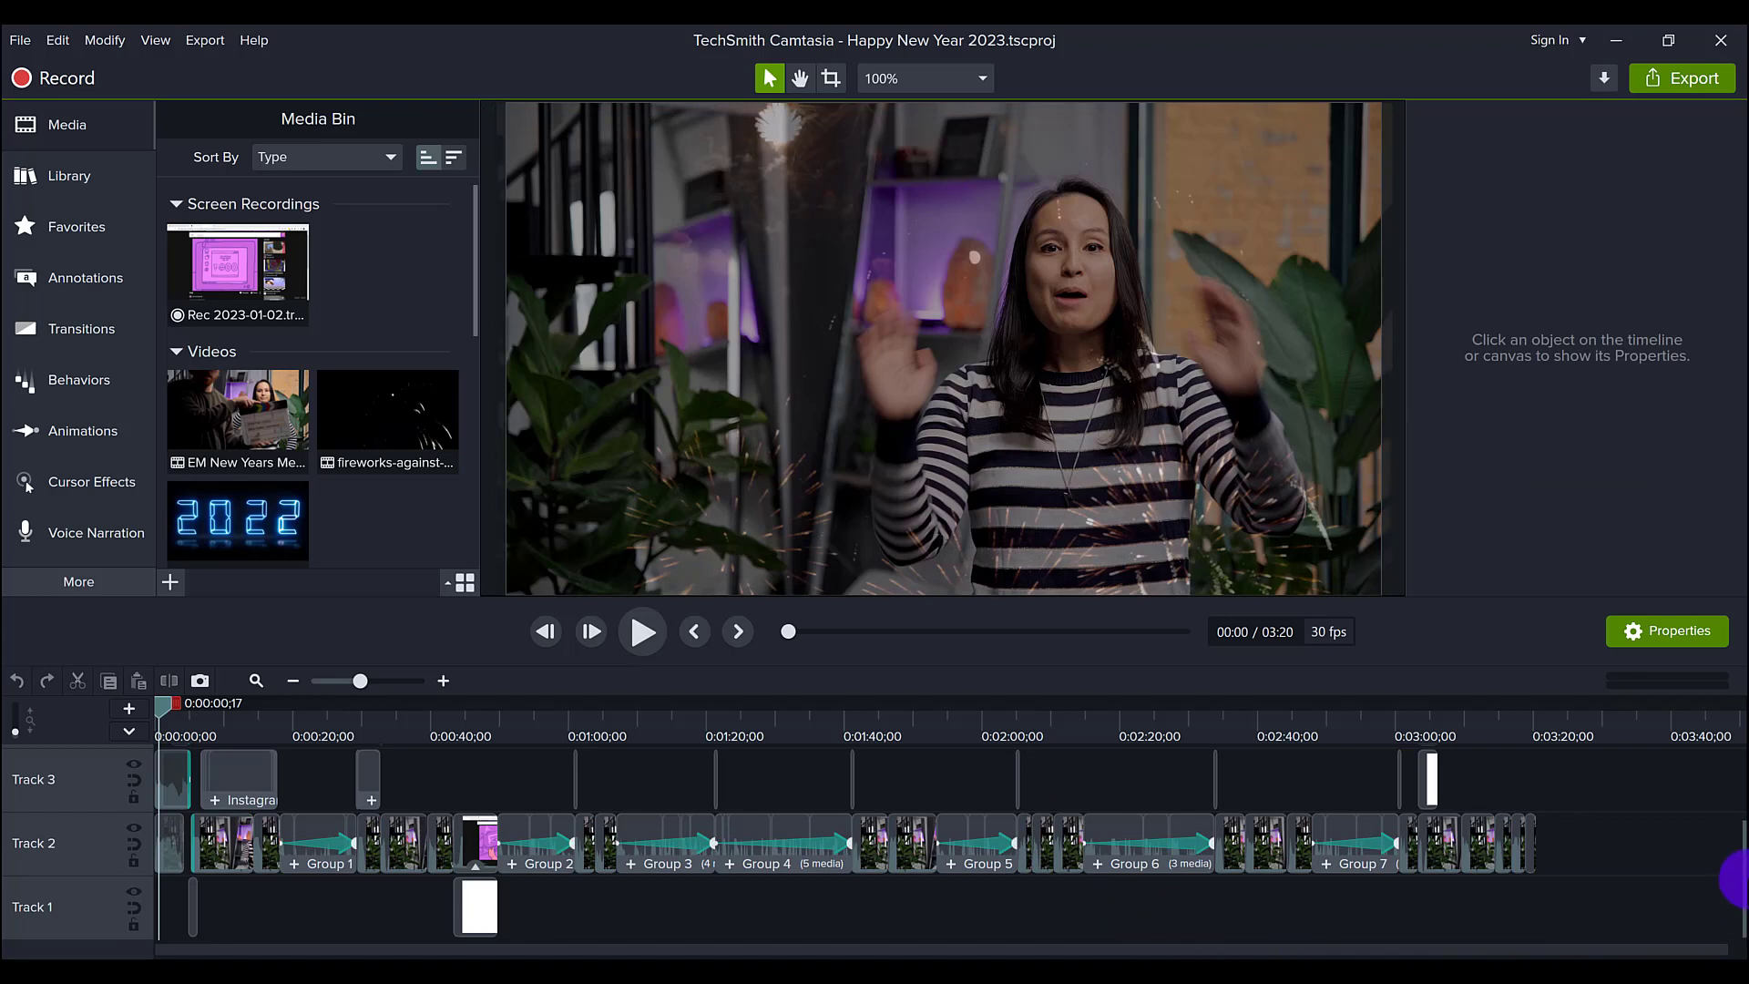
scroll(1731, 820, "up", 3)
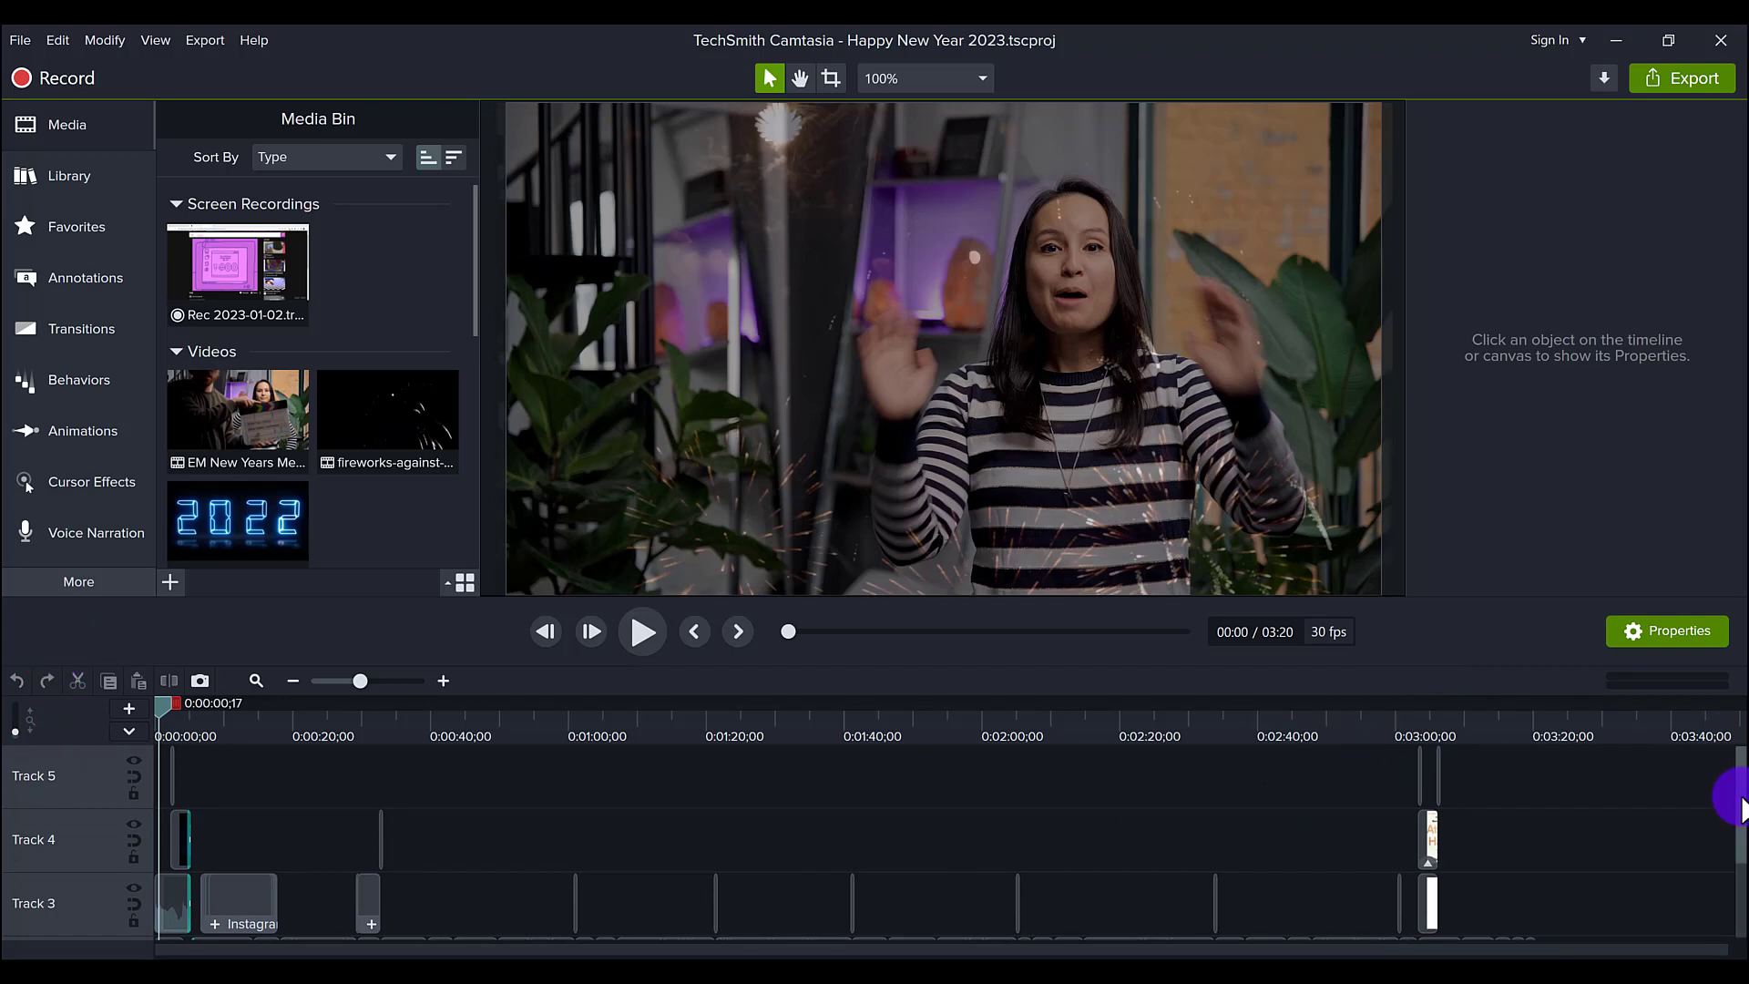
left_click_drag(1742, 809, 1742, 938)
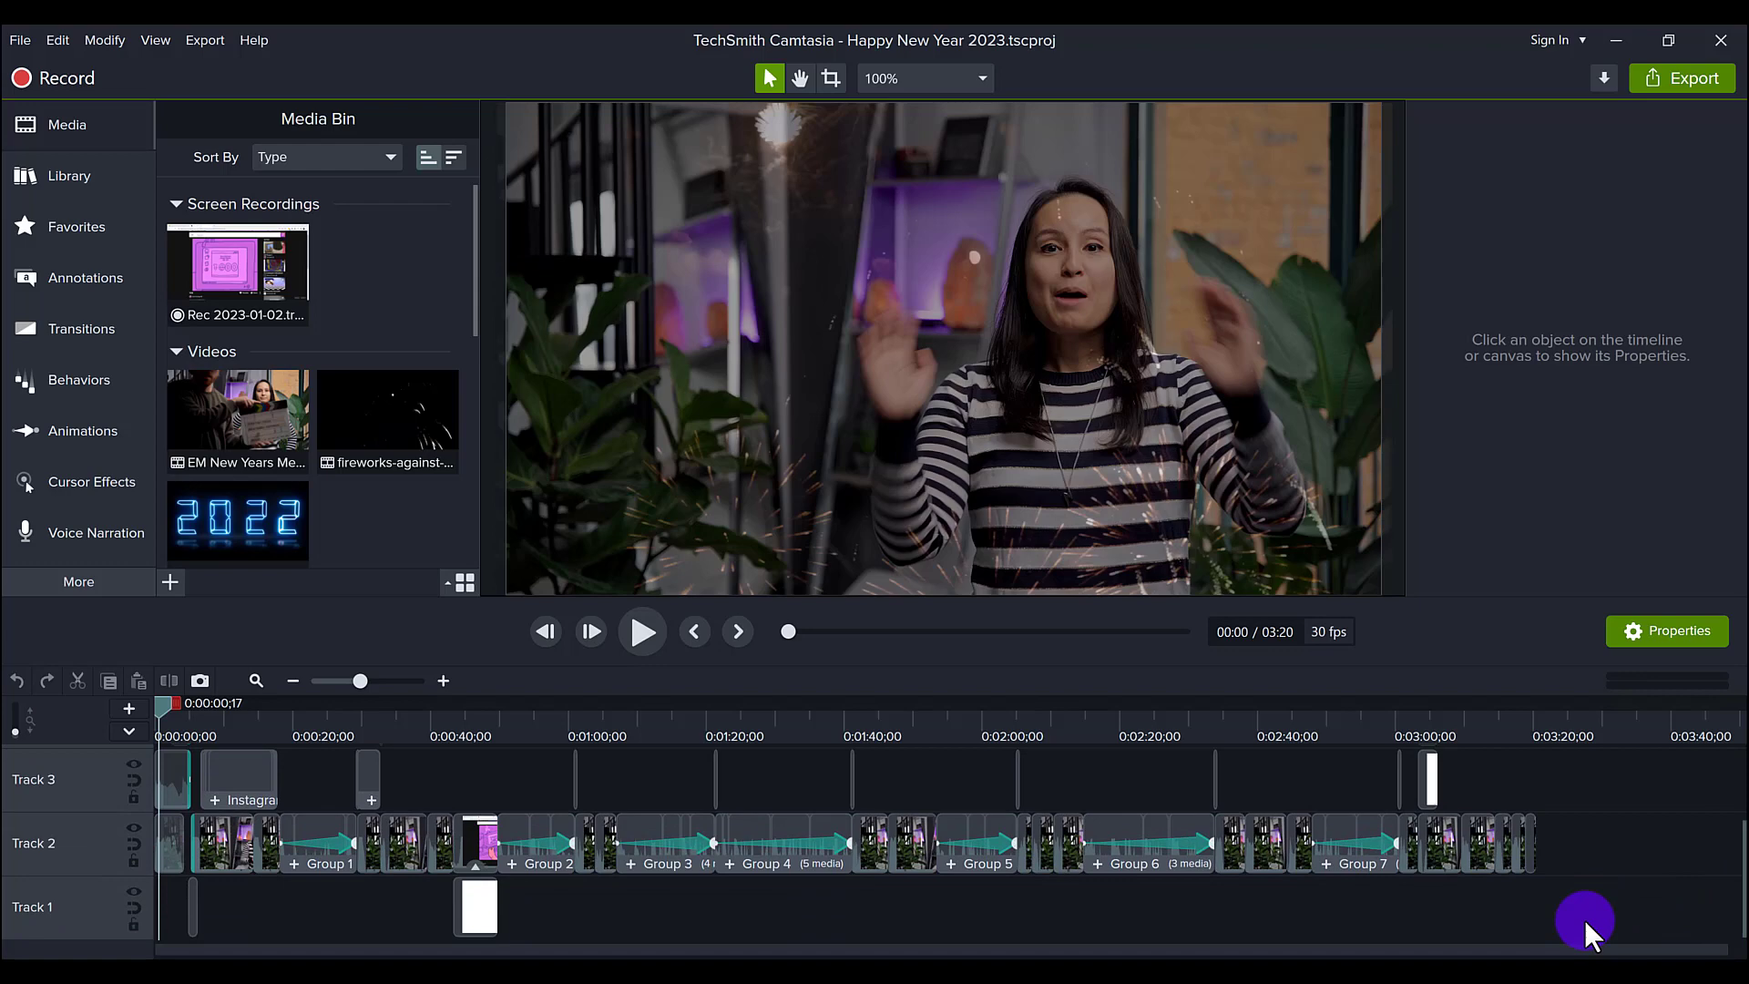
mouse_move(1587, 924)
left_mouse_down()
mouse_move(189, 916)
mouse_move(26, 781)
left_mouse_up()
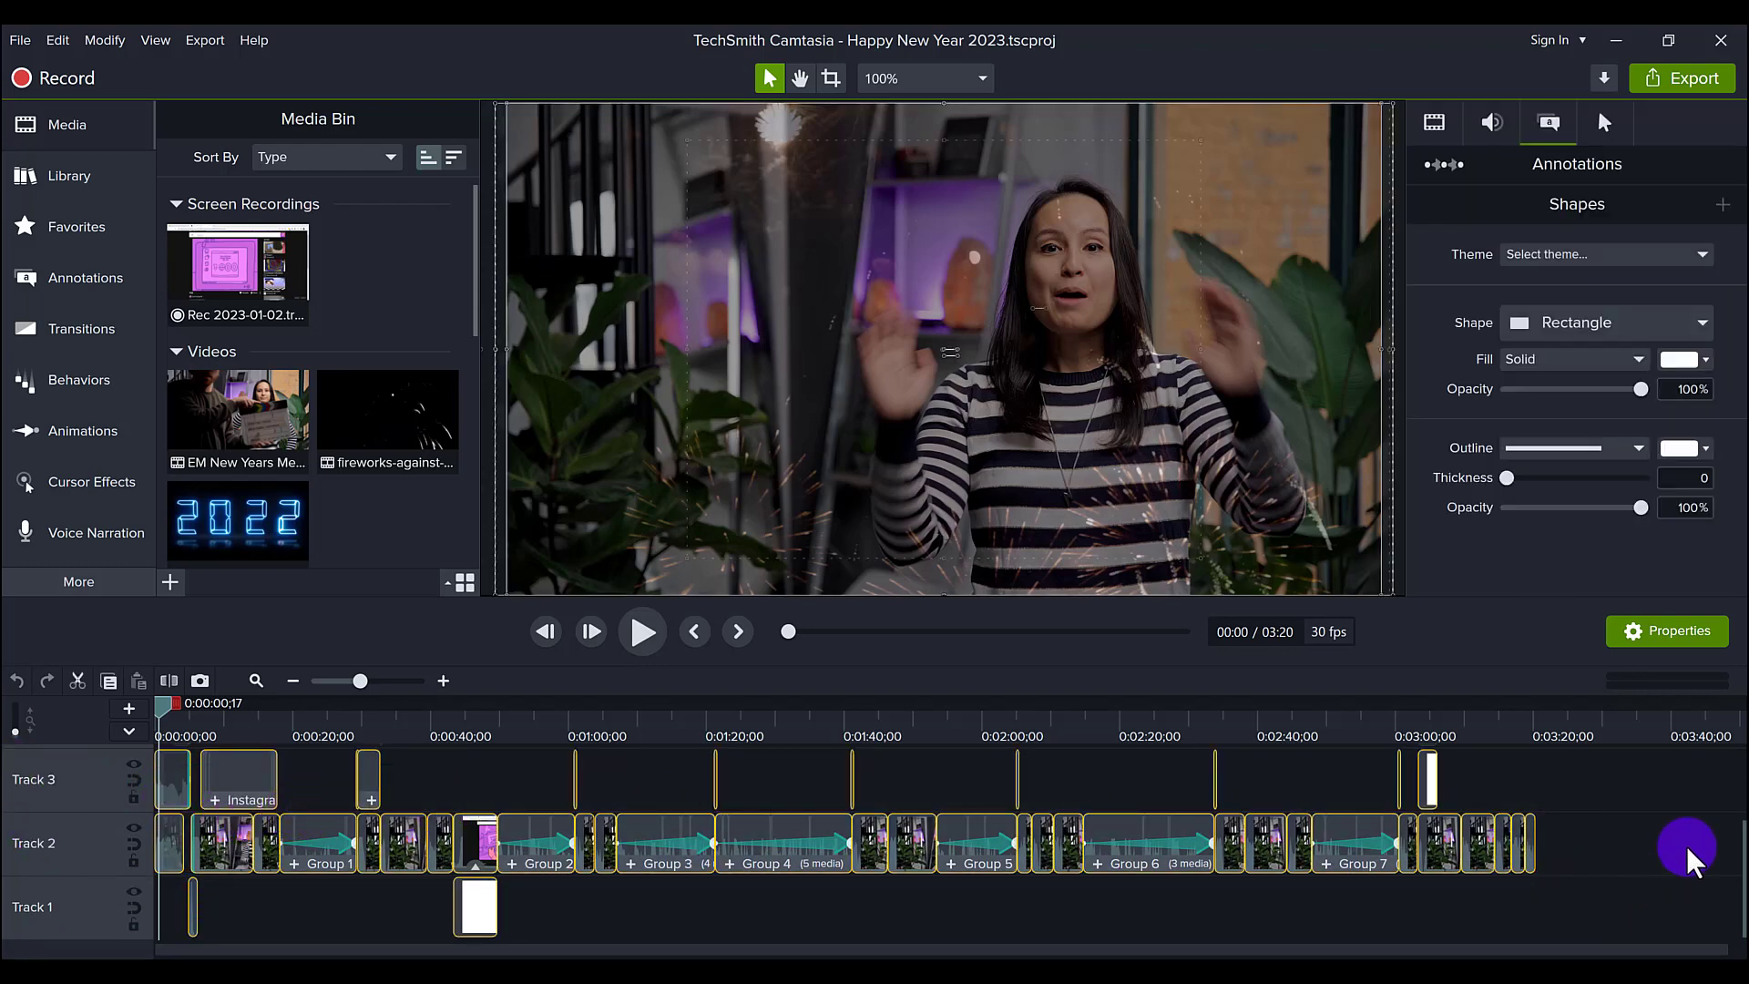
mouse_move(1734, 890)
left_mouse_down()
mouse_move(1725, 781)
mouse_move(1733, 888)
left_mouse_up()
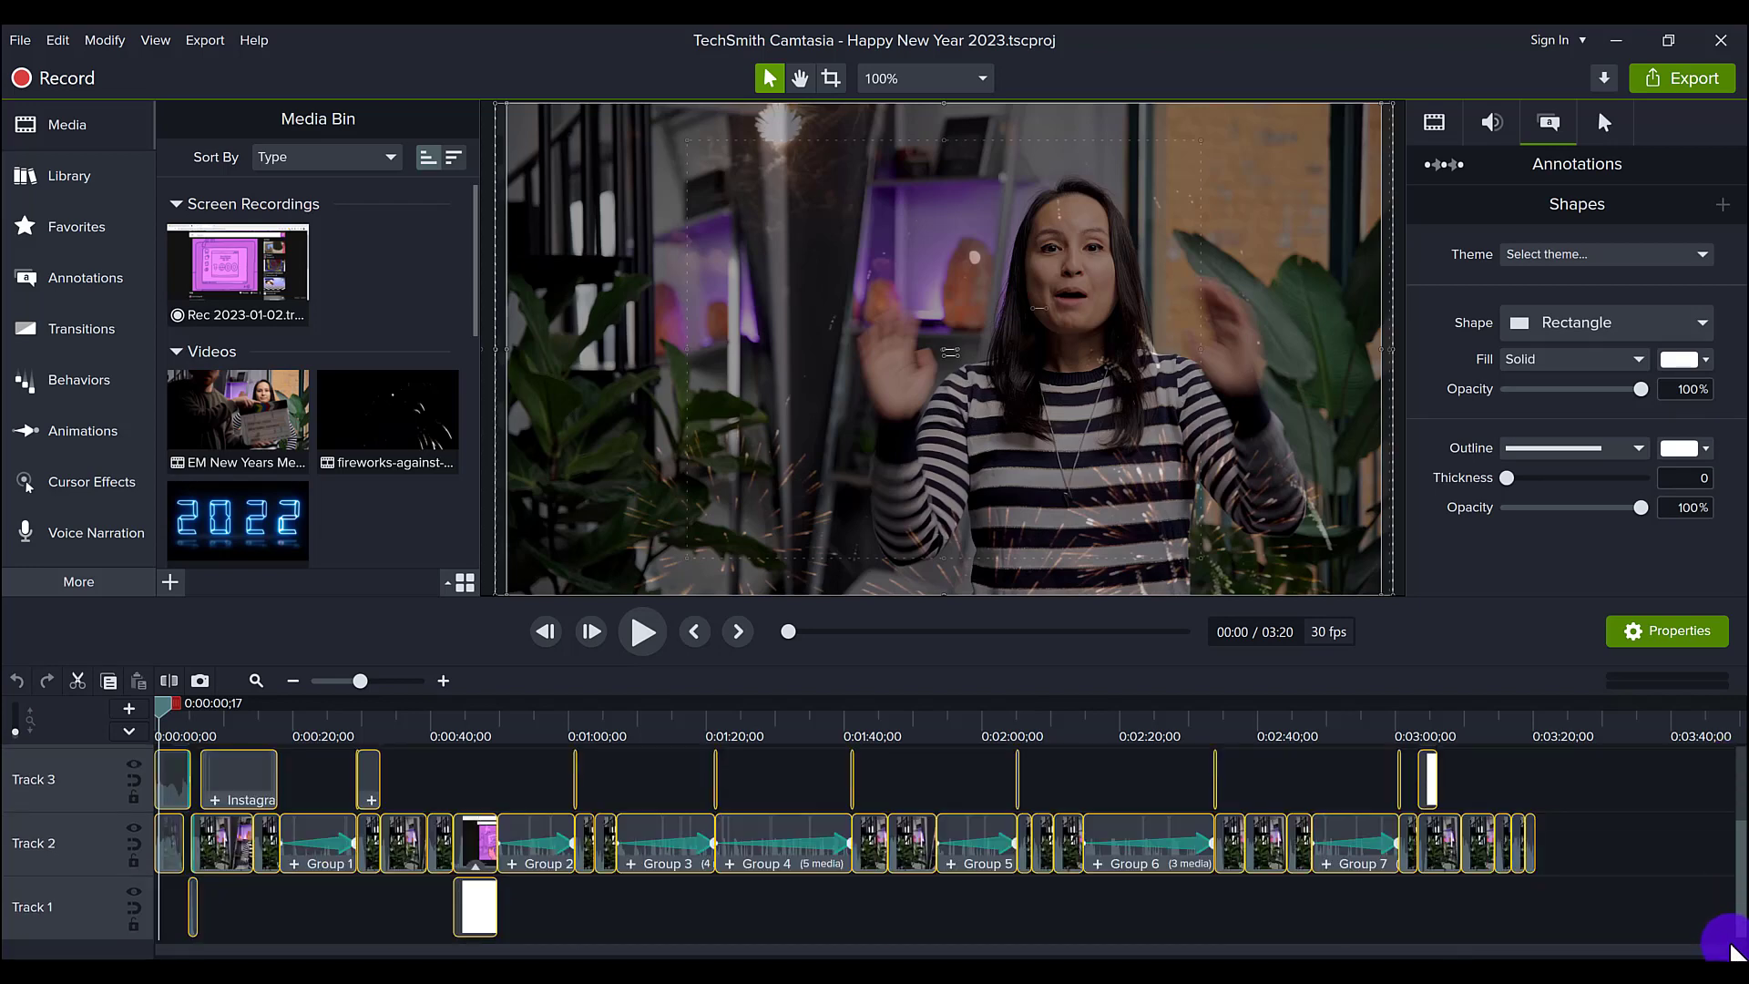
left_click(1385, 923)
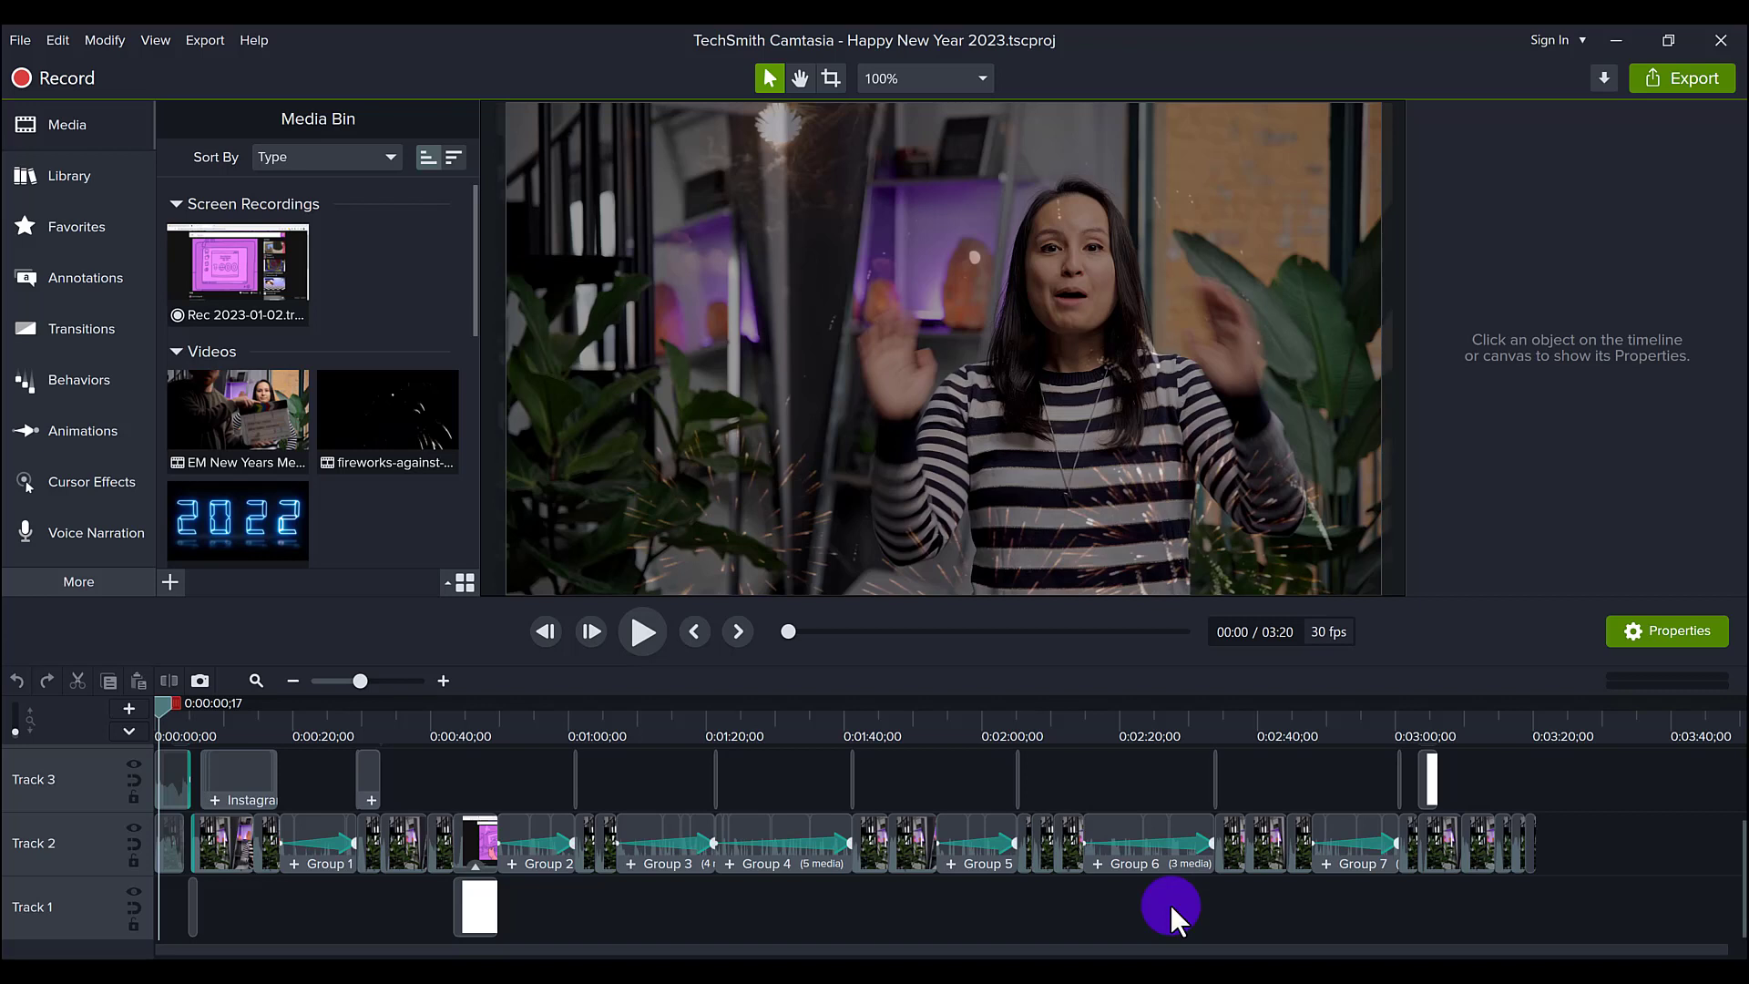
Step: Select all clips with Ctrl+A and drag the whole block left by a Track 2 clip
key("ctrl+a")
scroll(1607, 911, "up", 2)
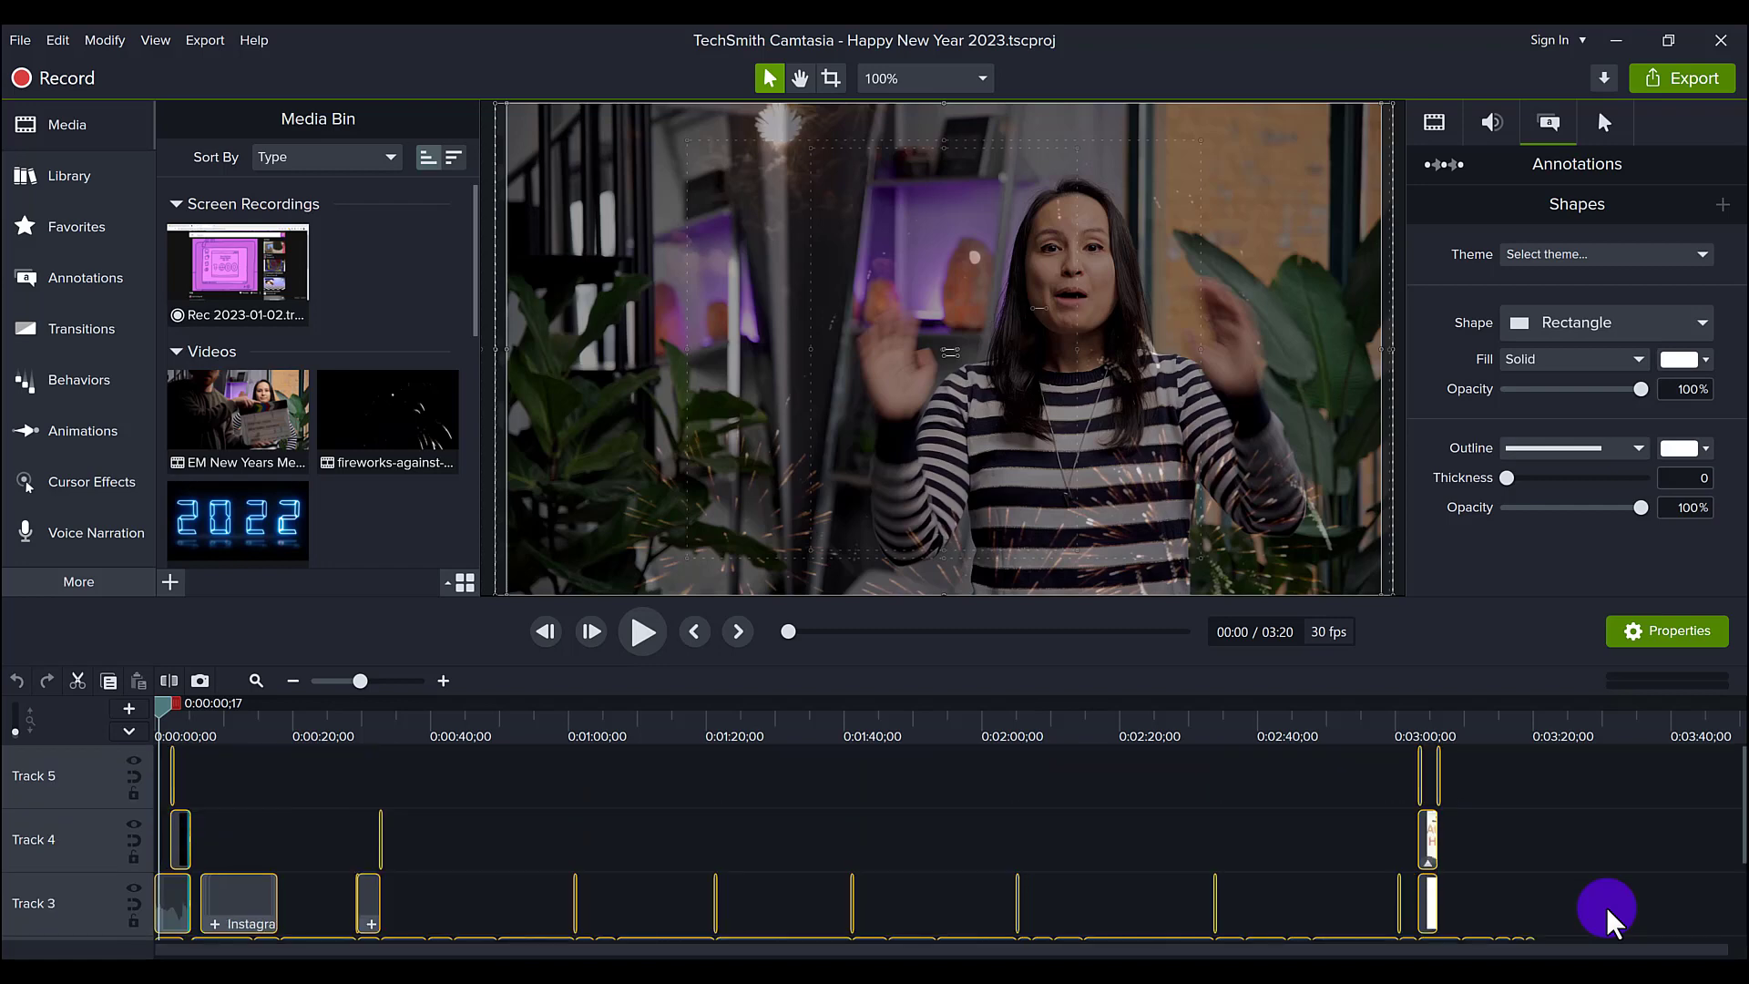
scroll(1608, 909, "down", 2)
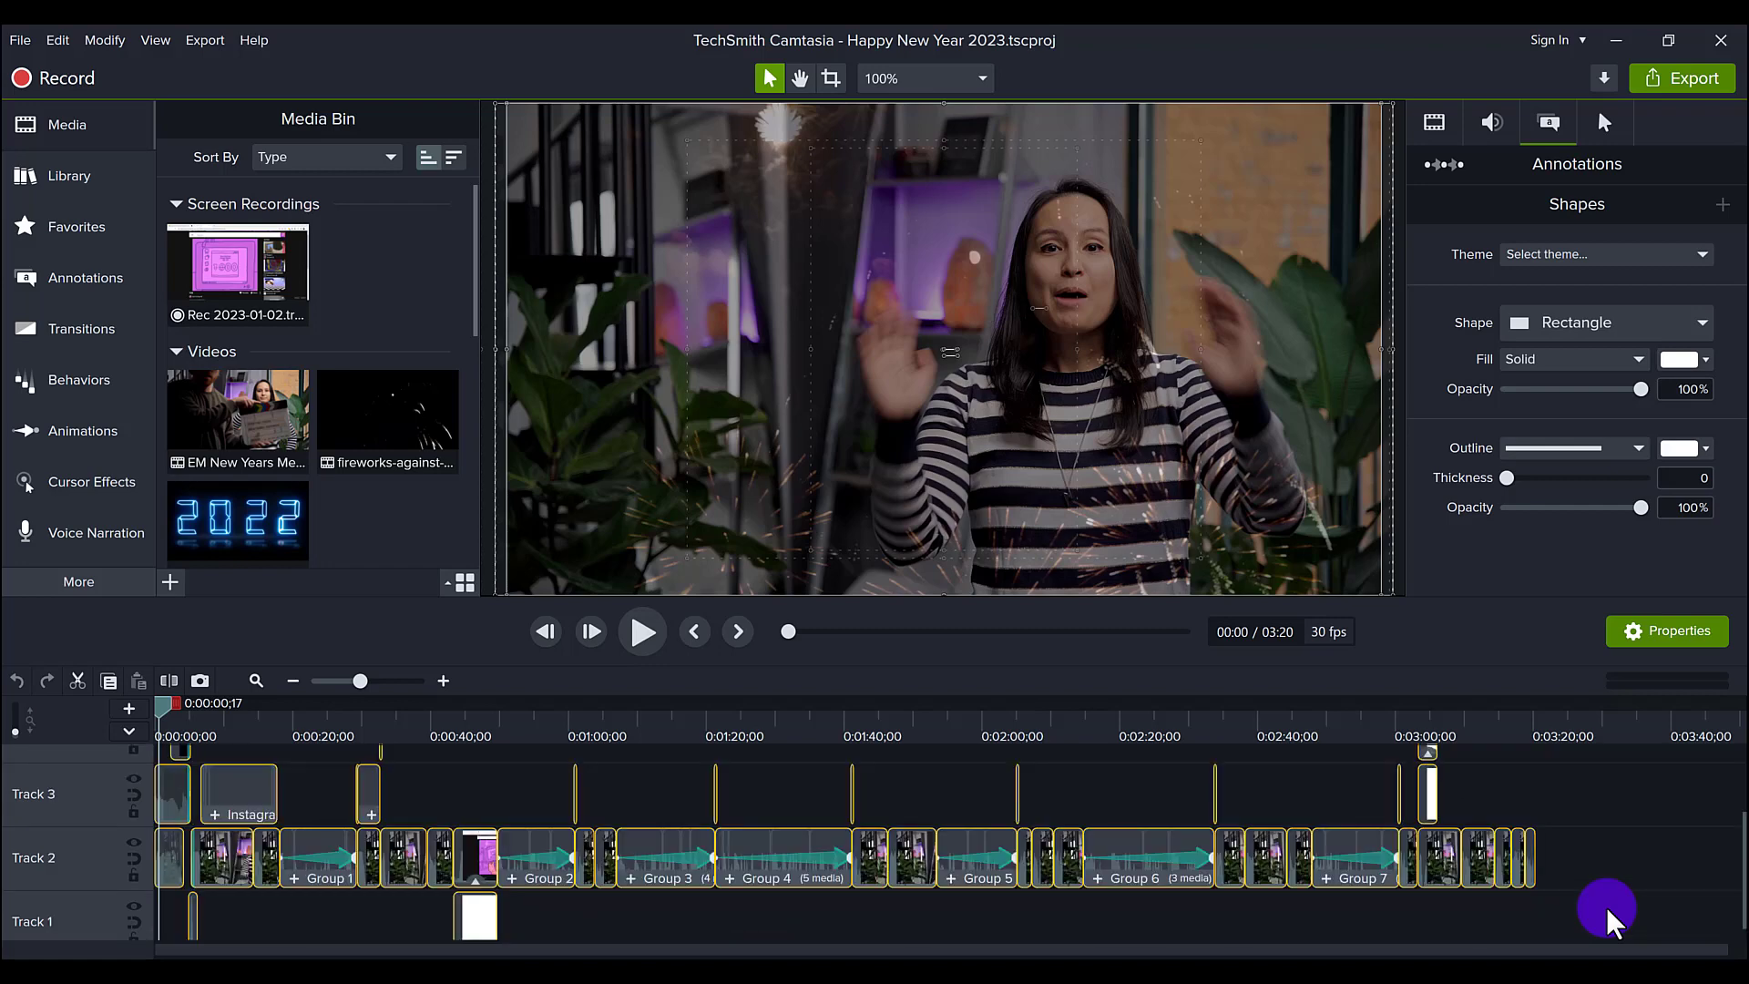
scroll(1607, 911, "up", 2)
scroll(1607, 911, "down", 2)
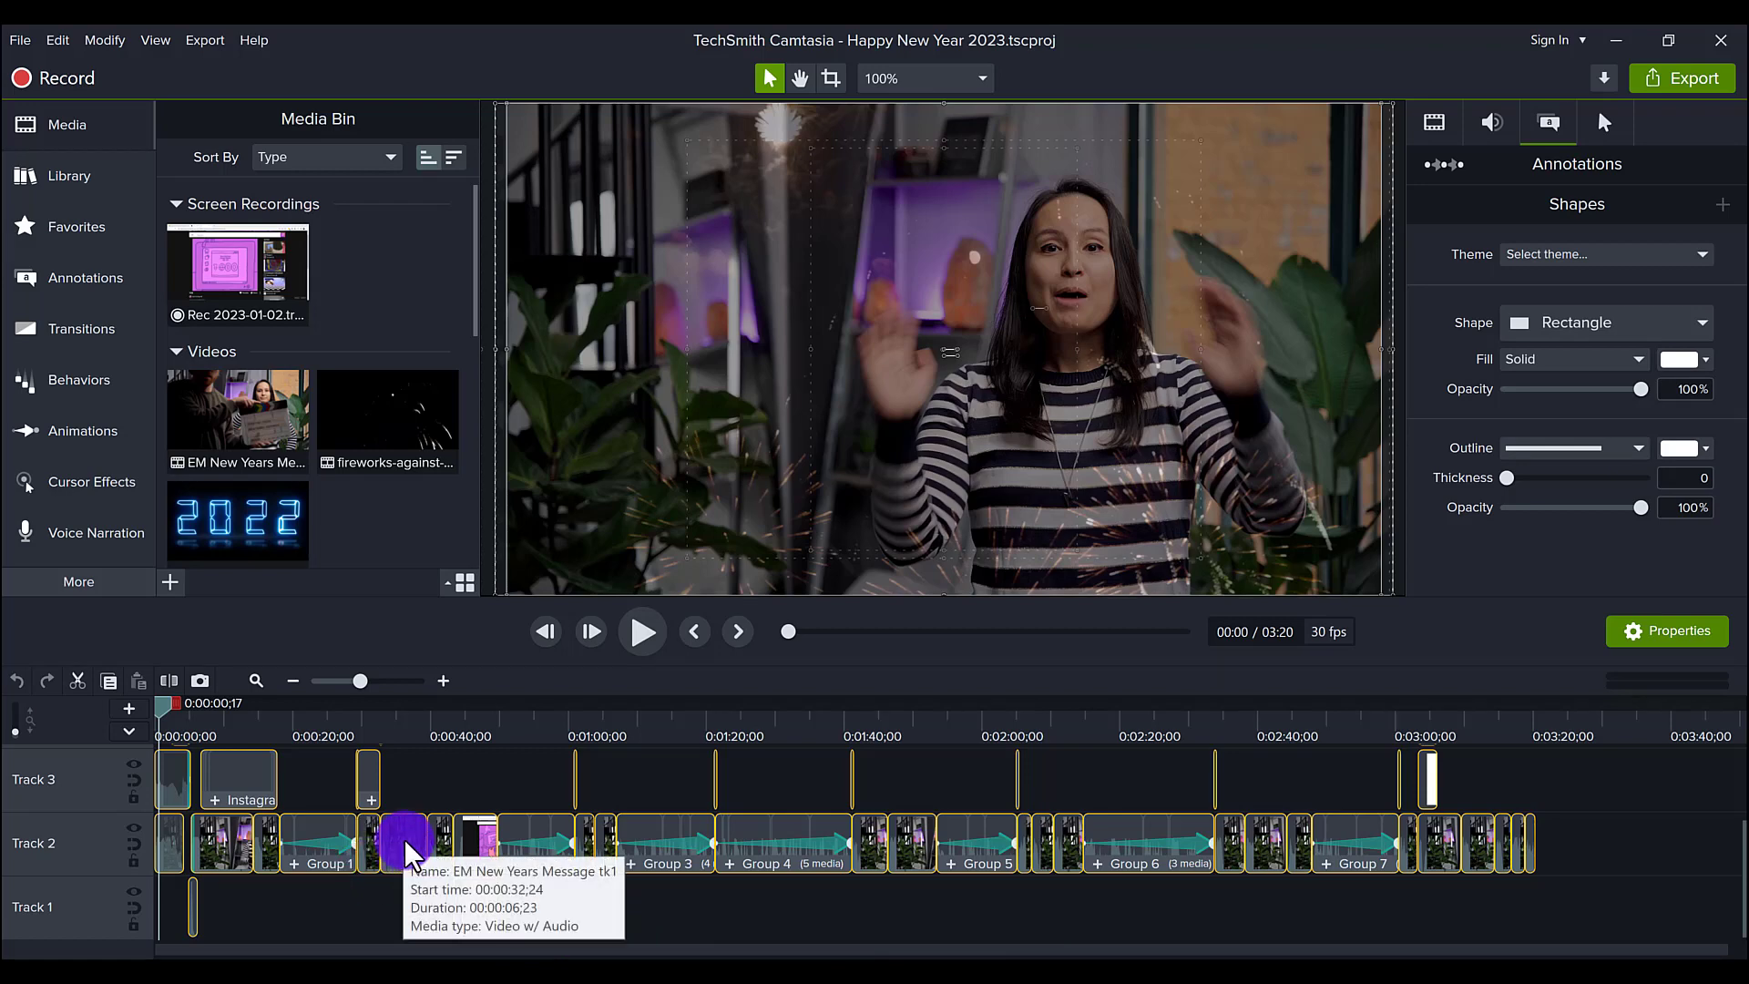
left_click(436, 855)
left_click_drag(435, 855, 374, 871)
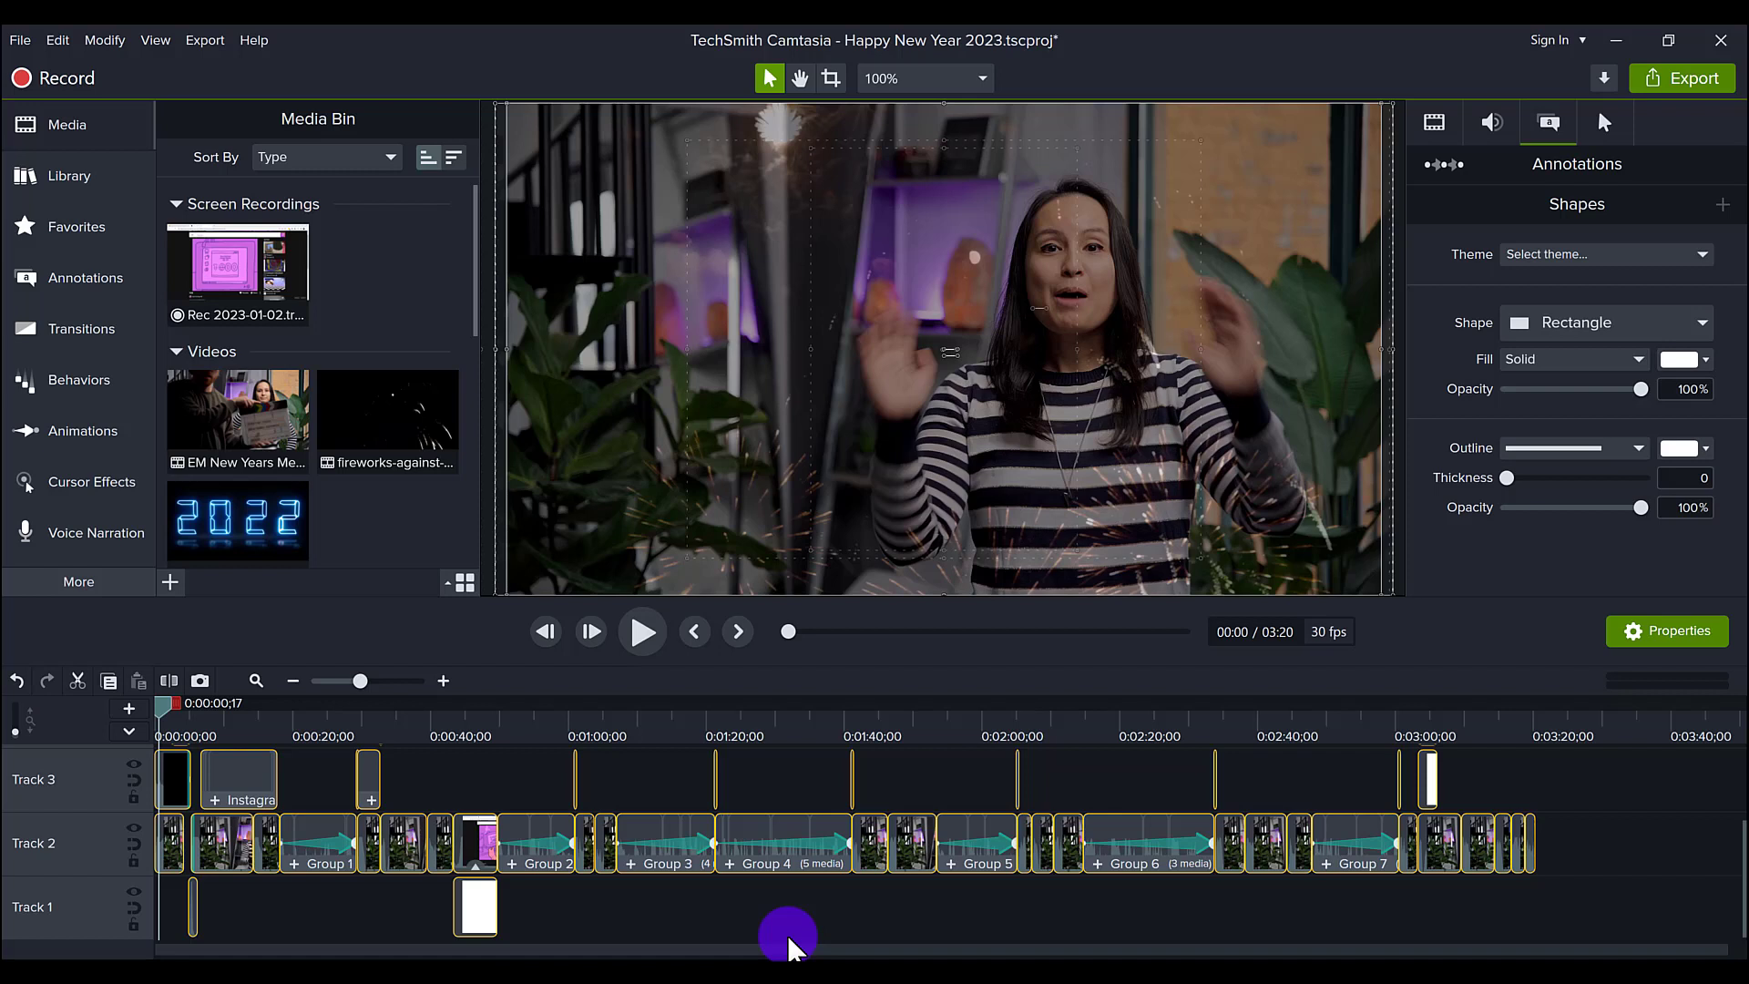
Step: Click the white Track 1 clip, then empty timeline space so no clips stay selected
scroll(789, 911, "up", 3)
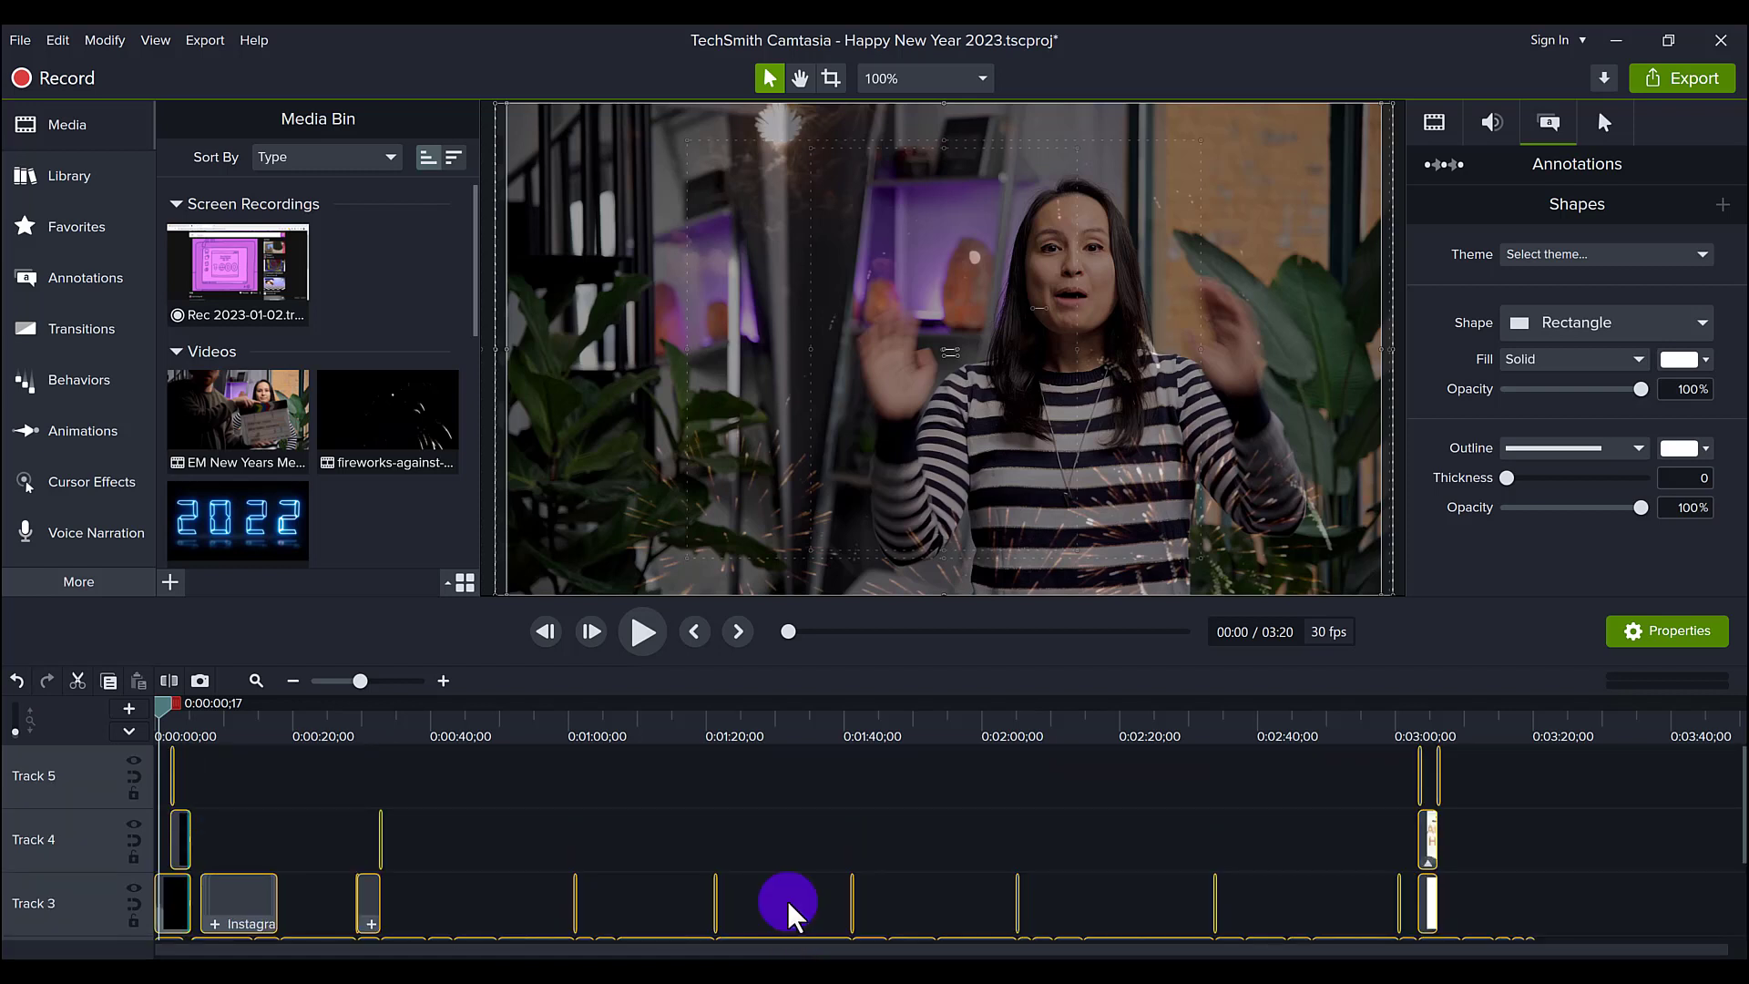
scroll(789, 911, "down", 3)
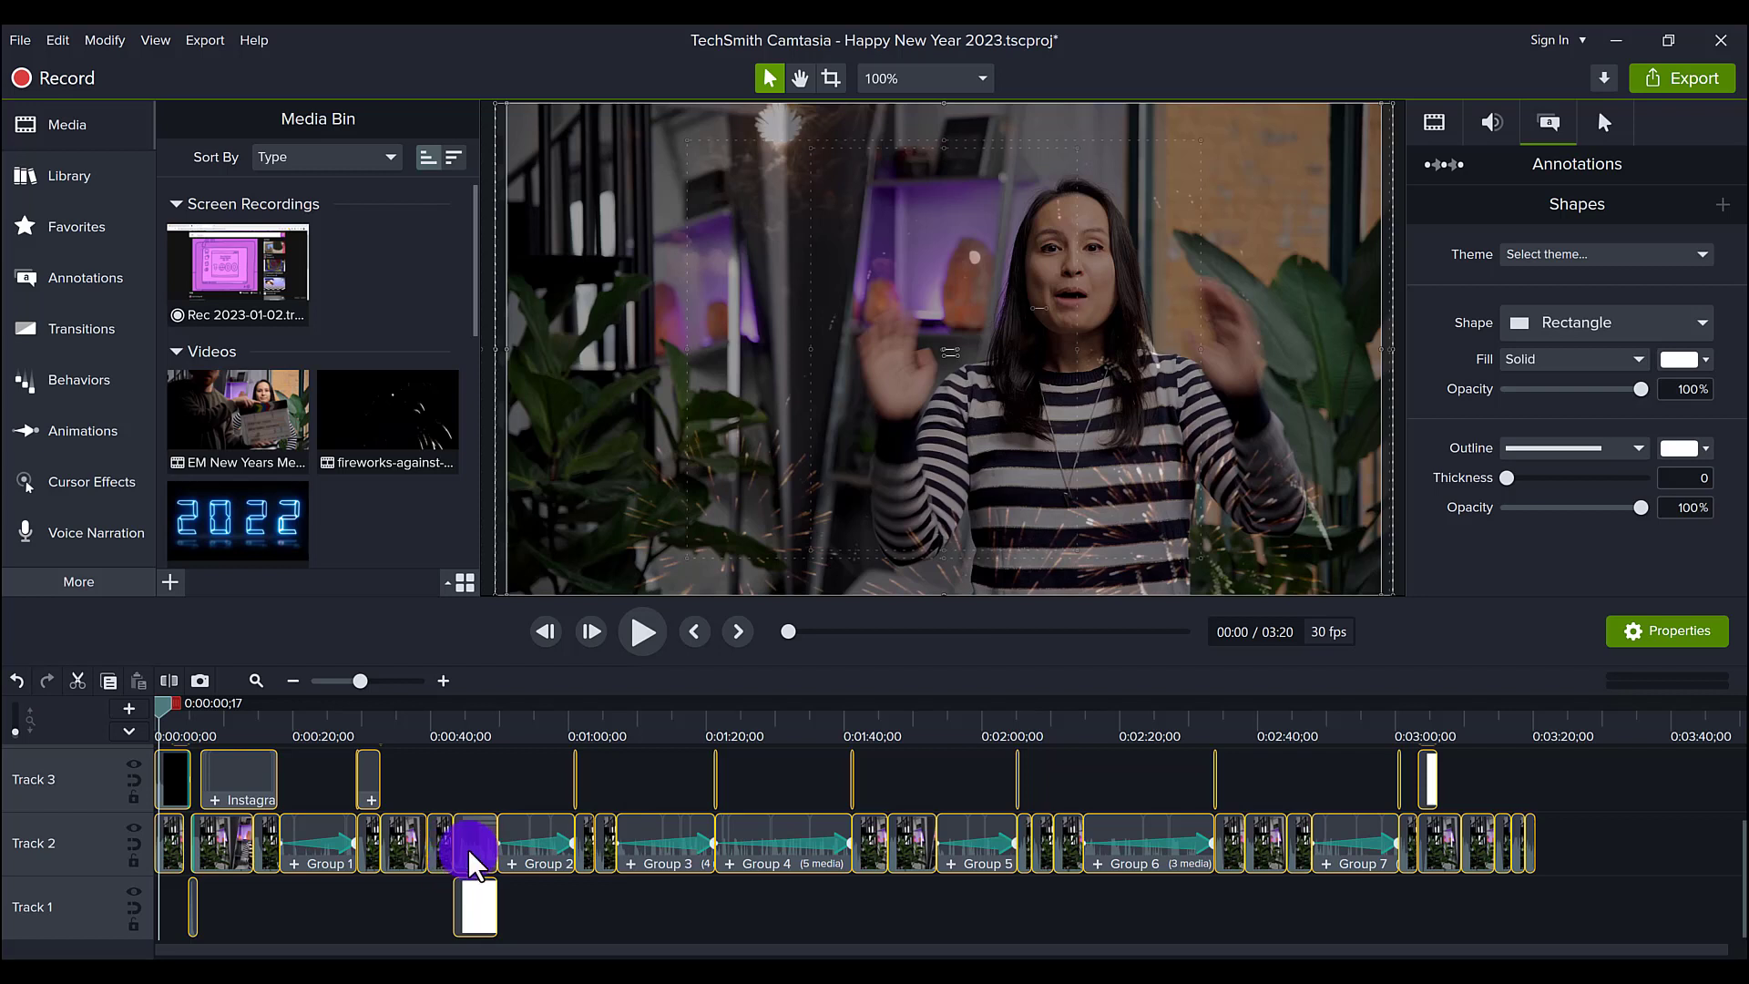
left_click(477, 926)
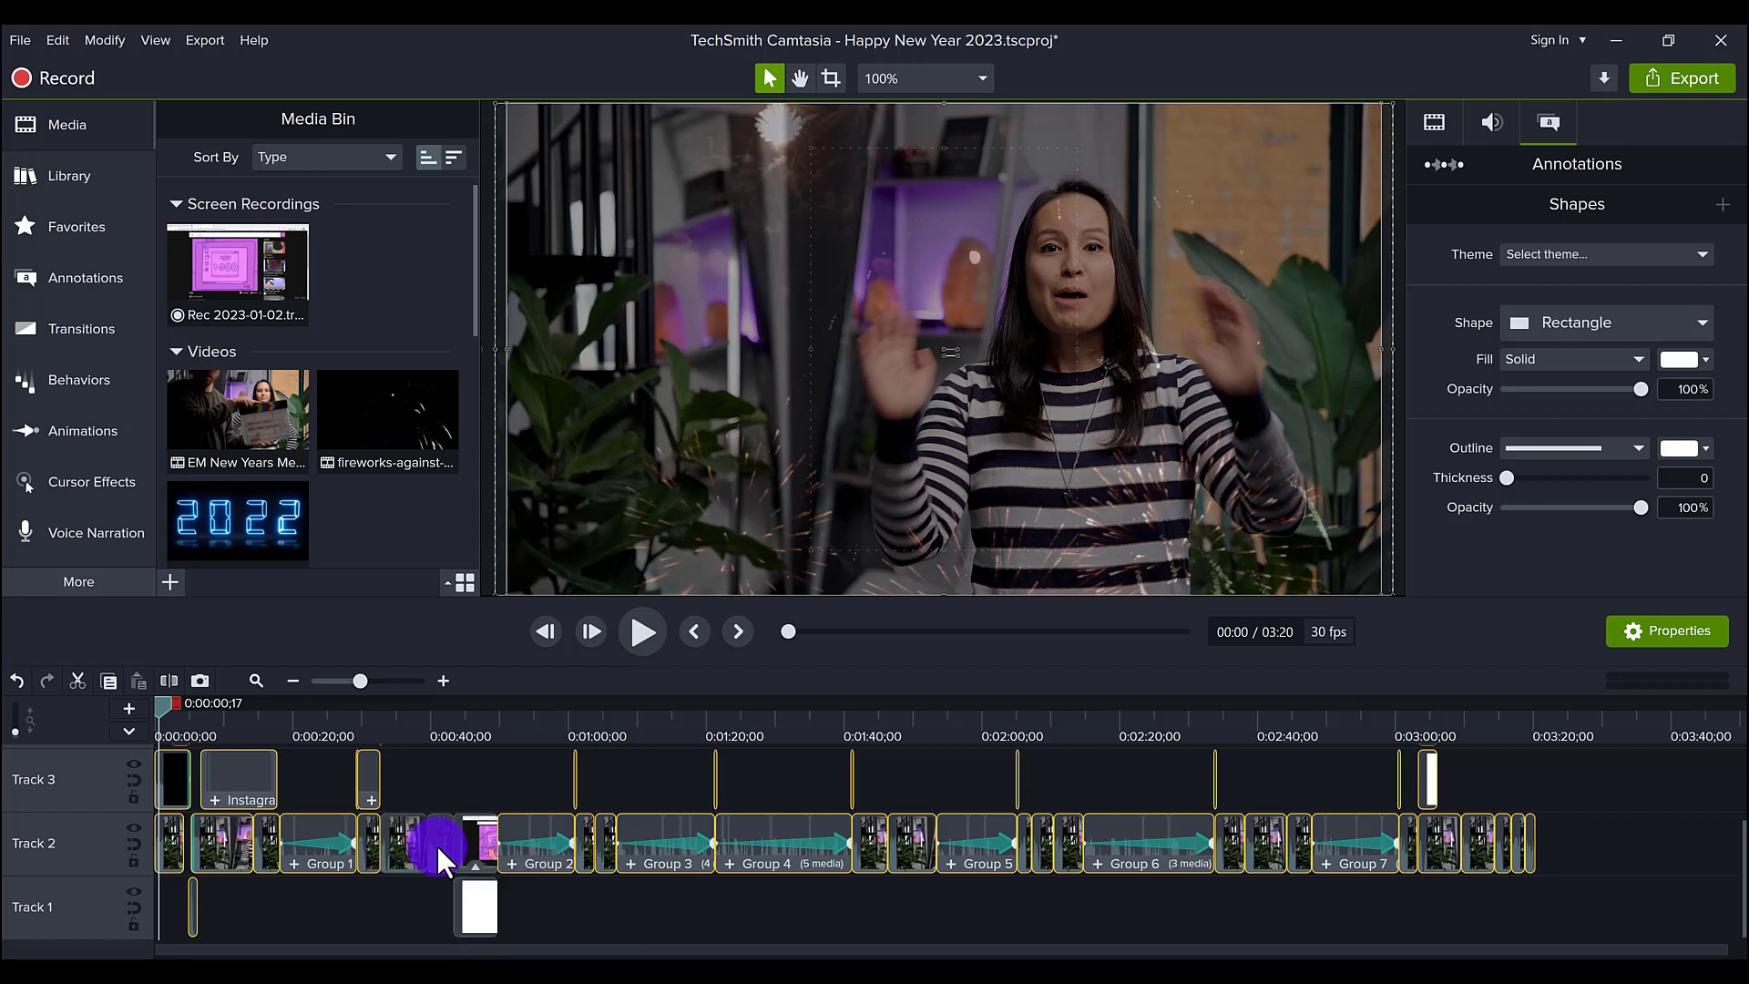
left_click(591, 922)
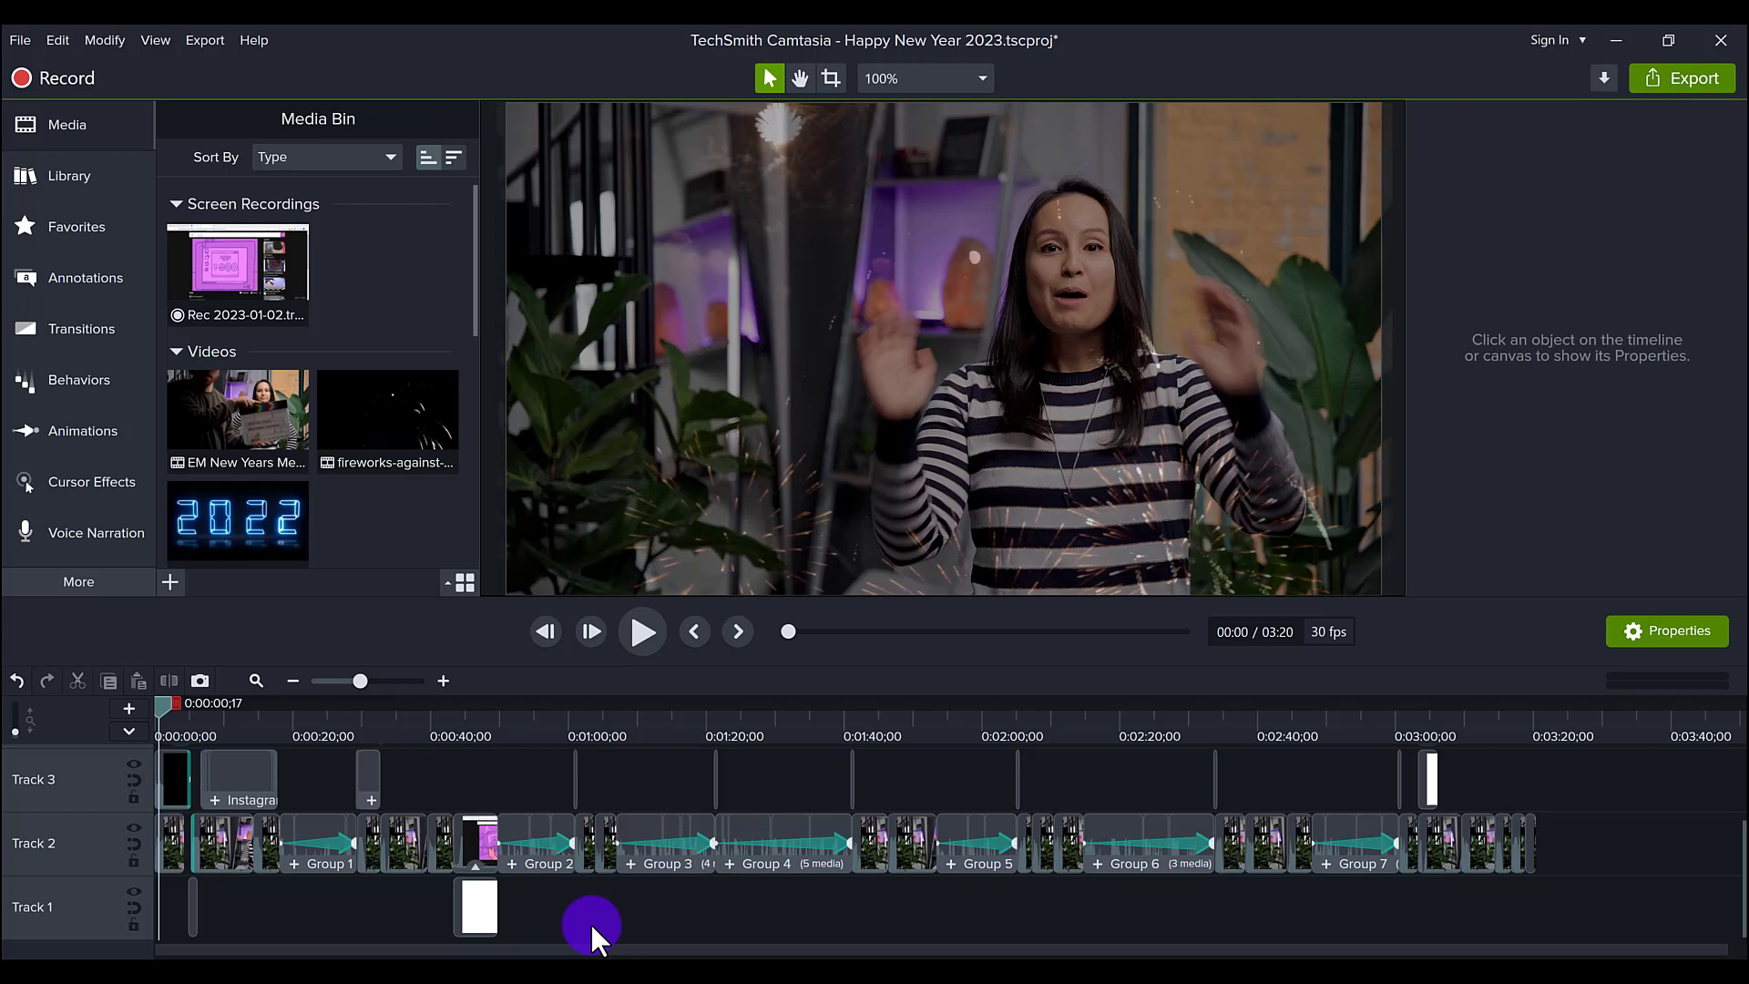
scroll(591, 922, "up", 3)
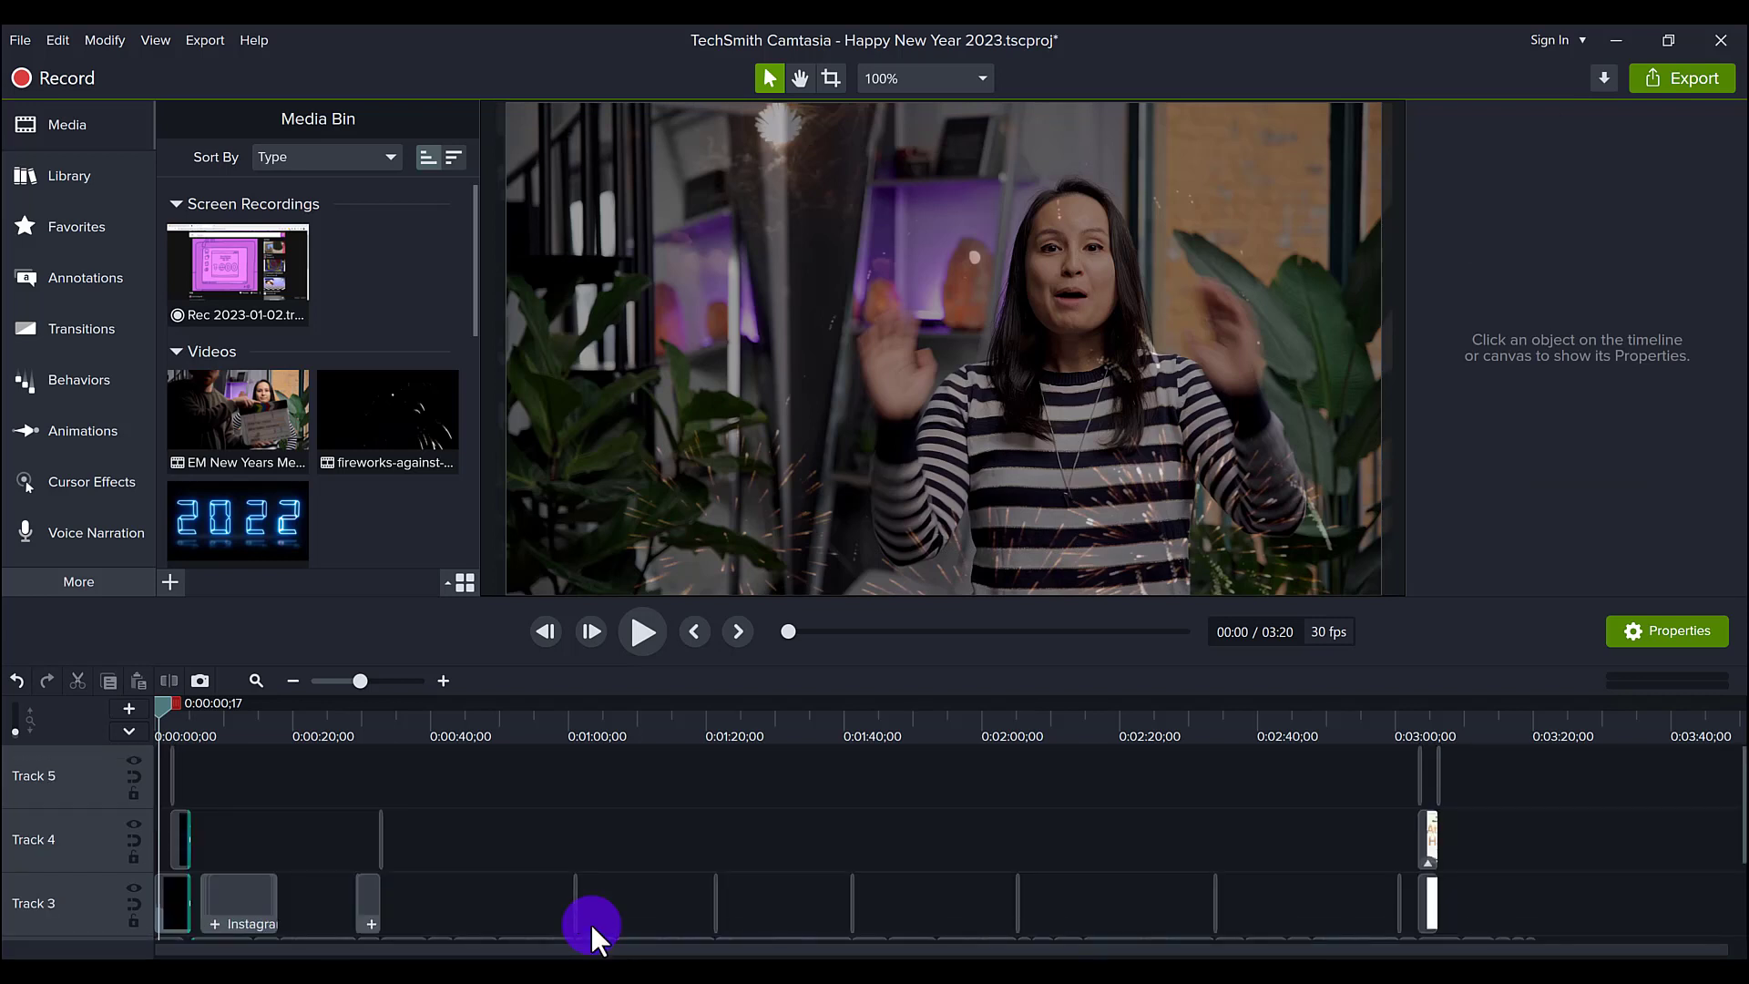
scroll(591, 922, "down", 3)
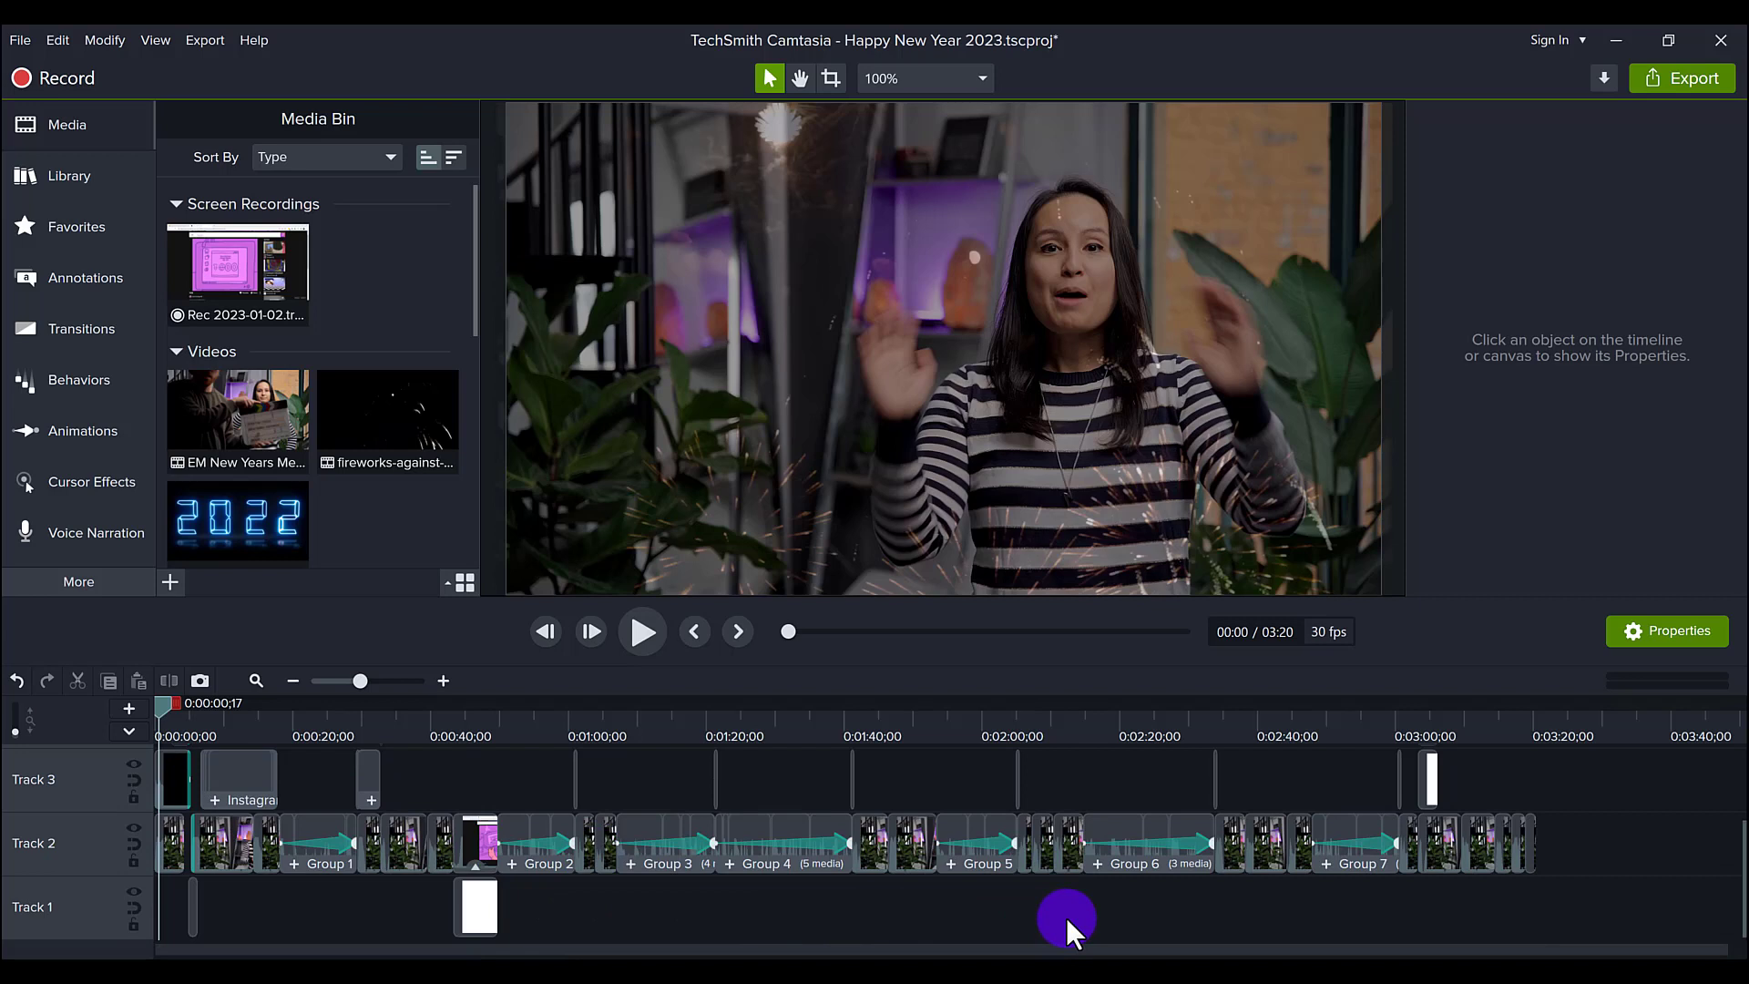